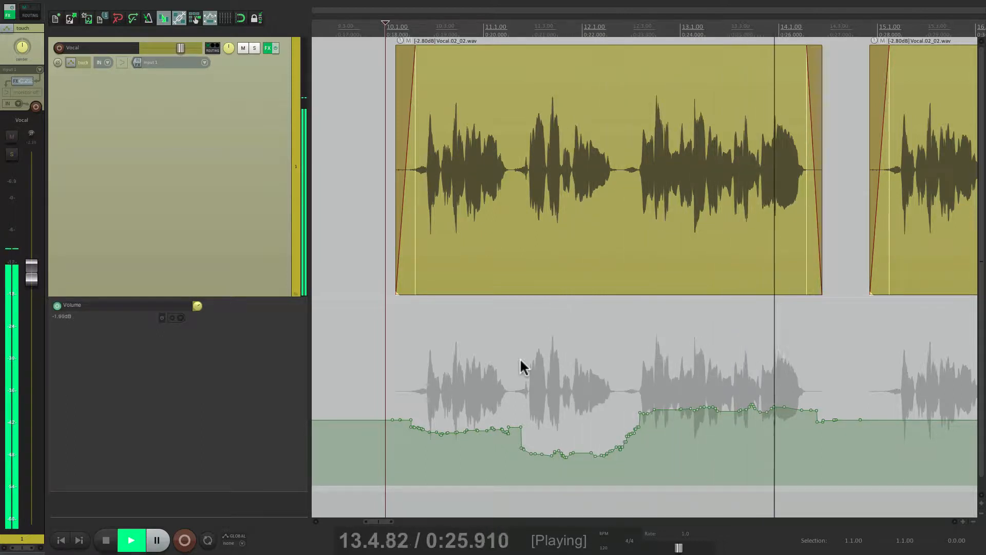
- Stop playback and view the Vocal track's envelope and automation mode options
key(space)
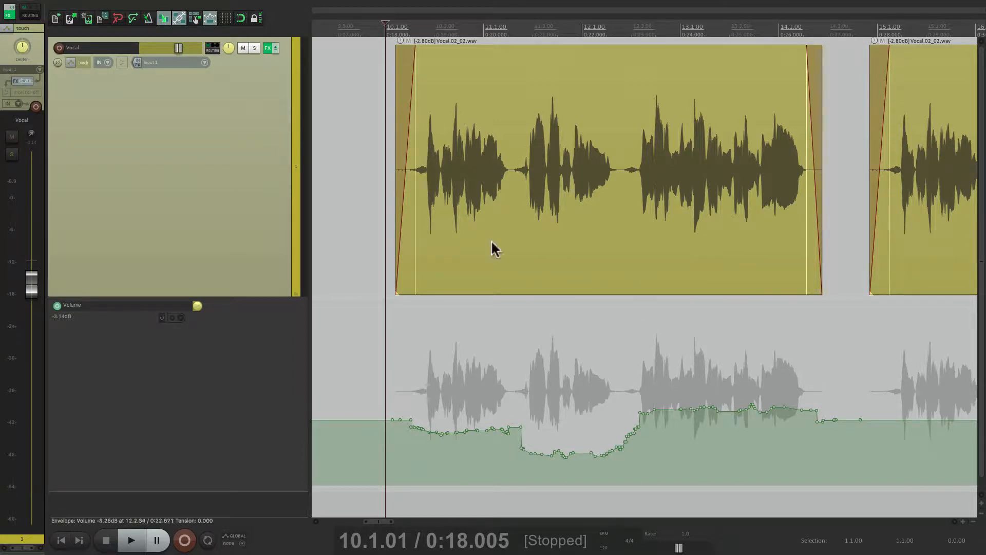
click(67, 61)
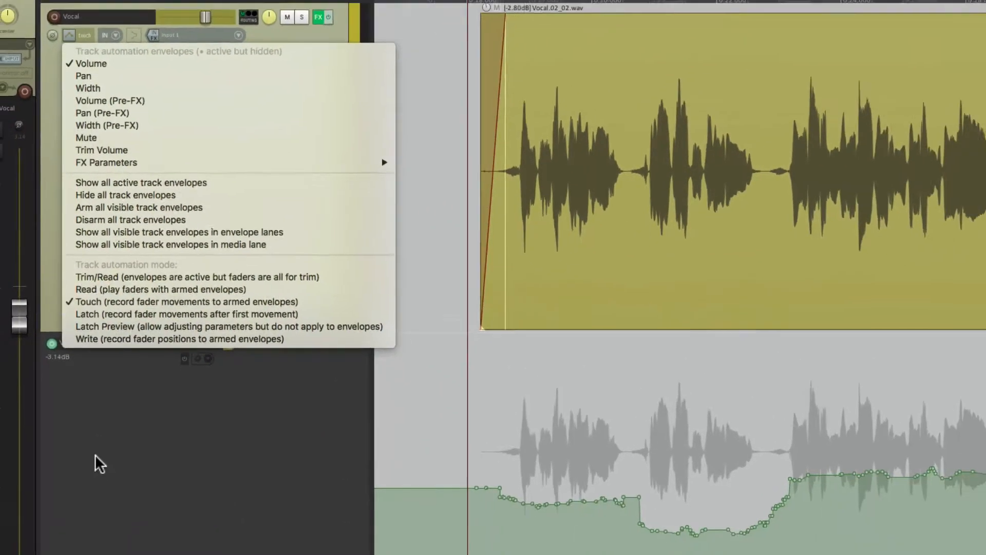
click(97, 506)
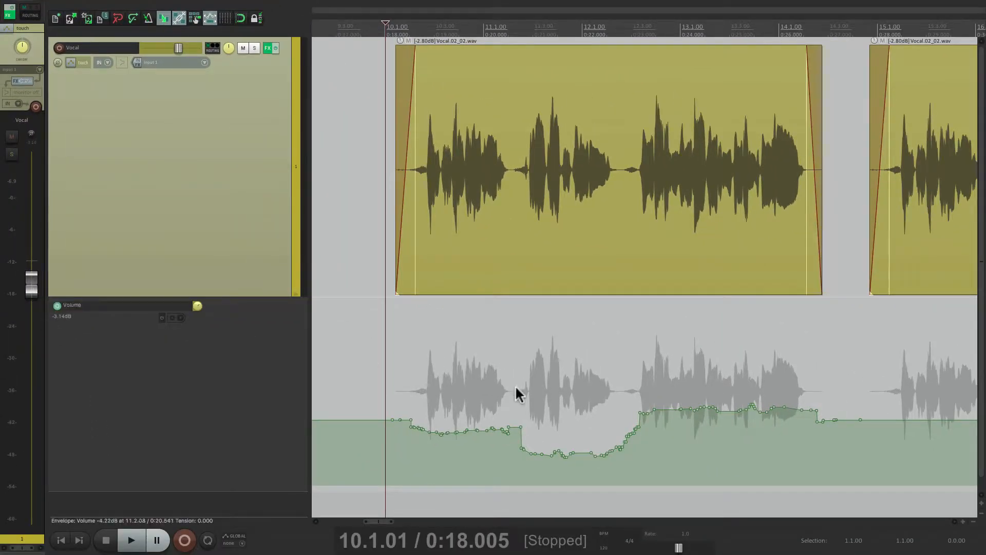
- Try overwriting the second phrase's volume automation by riding the Vocal fader in touch mode during playback, and undo the pass
key(space)
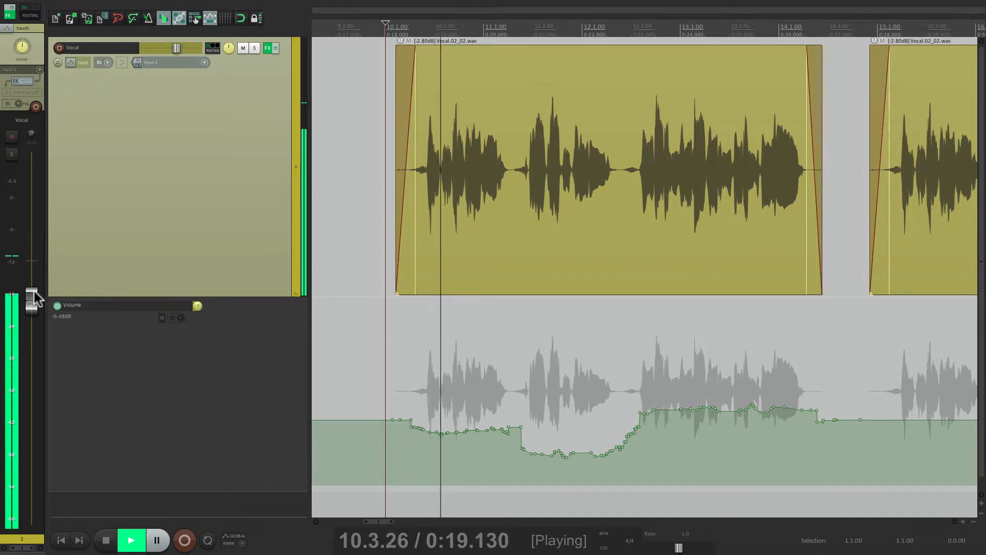
drag(32, 299, 33, 308)
key(space)
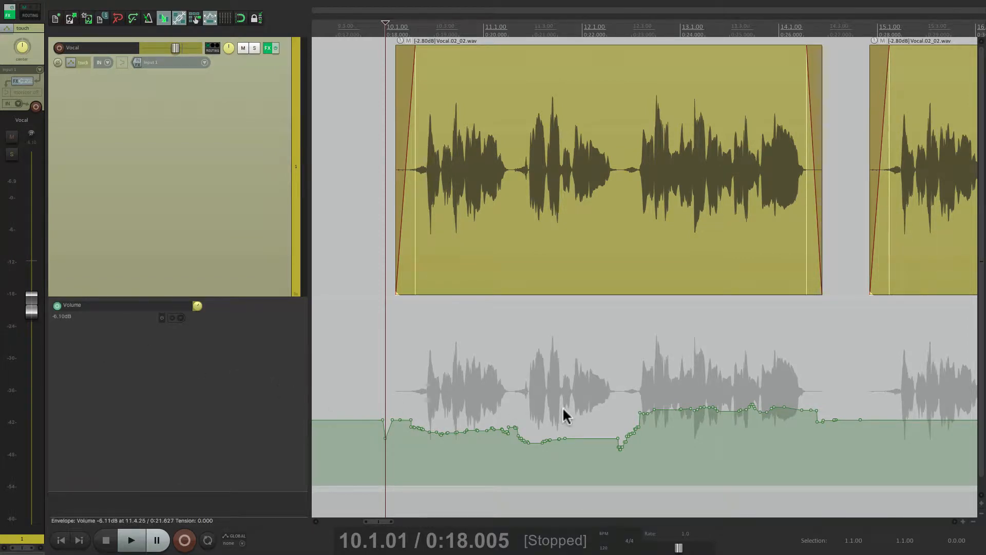
key(ctrl+z)
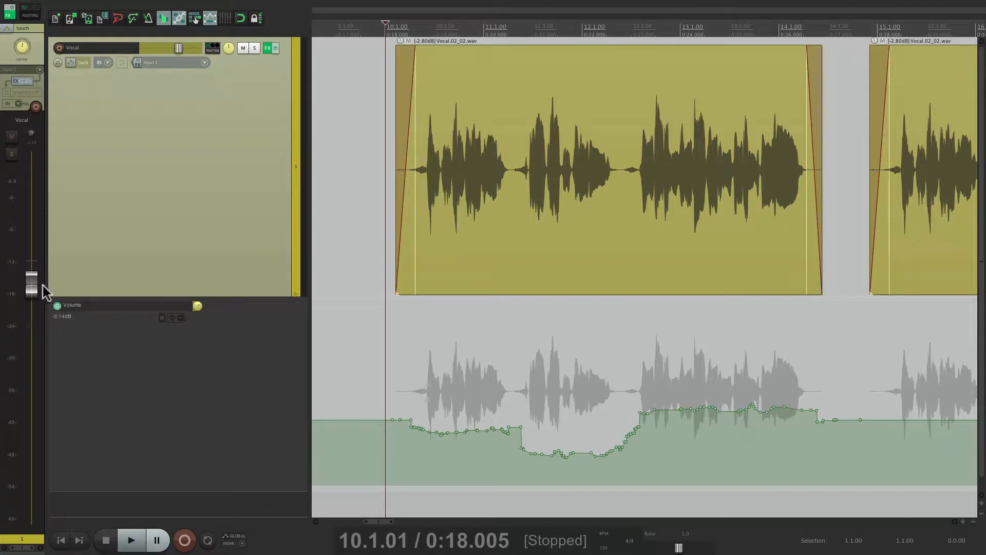
- Audition the recorded volume automation and create an automation item spanning the envelope beneath the first vocal clip
key(space)
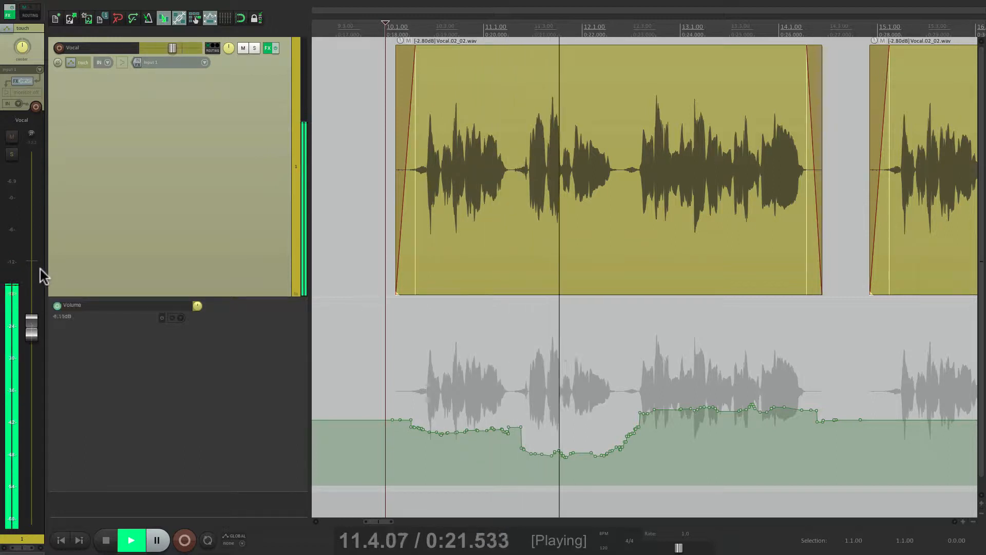
key(space)
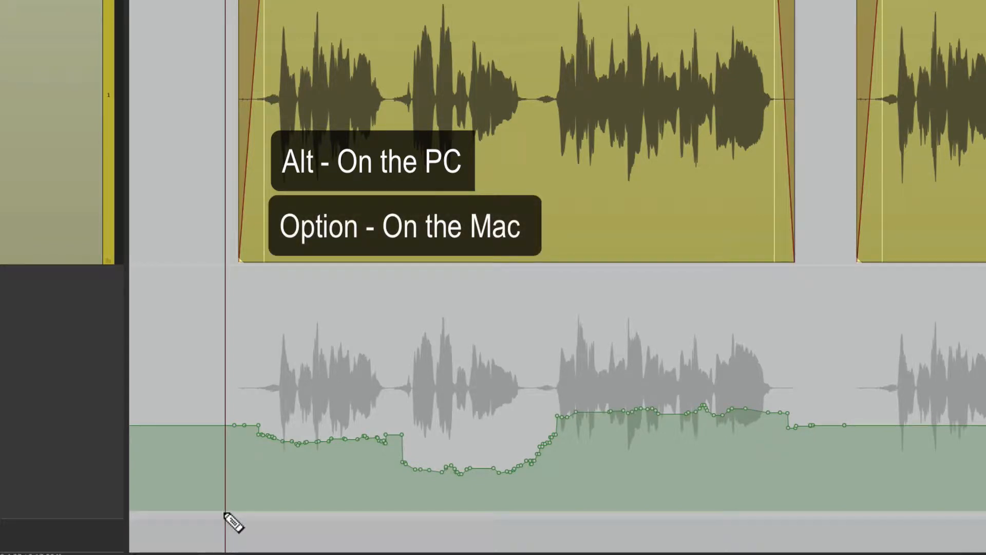
mouse_move(226, 514)
mouse_down()
mouse_move(770, 501)
mouse_move(824, 510)
mouse_up()
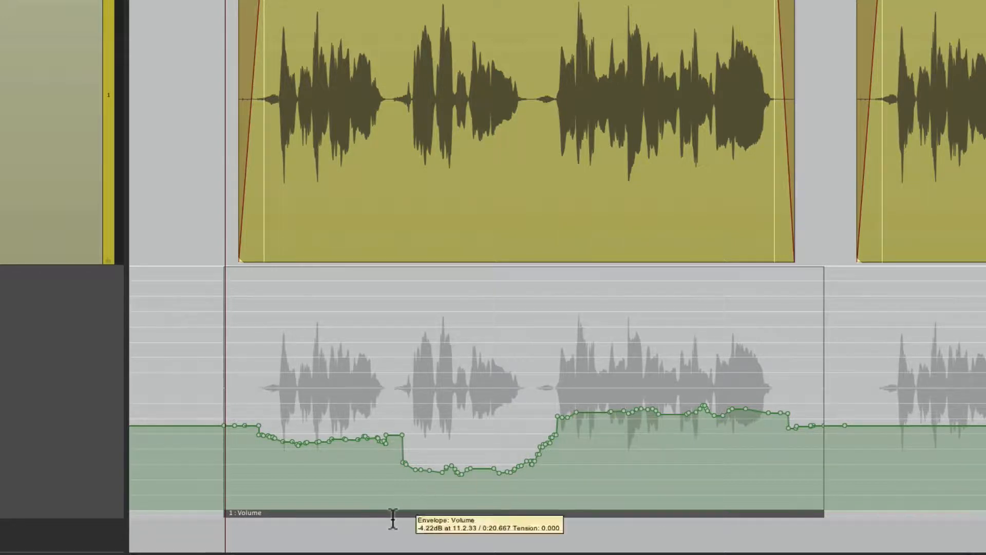
- Try moving the automation item later in time and drawing another over the second phrase, undoing each change
drag(392, 514, 485, 494)
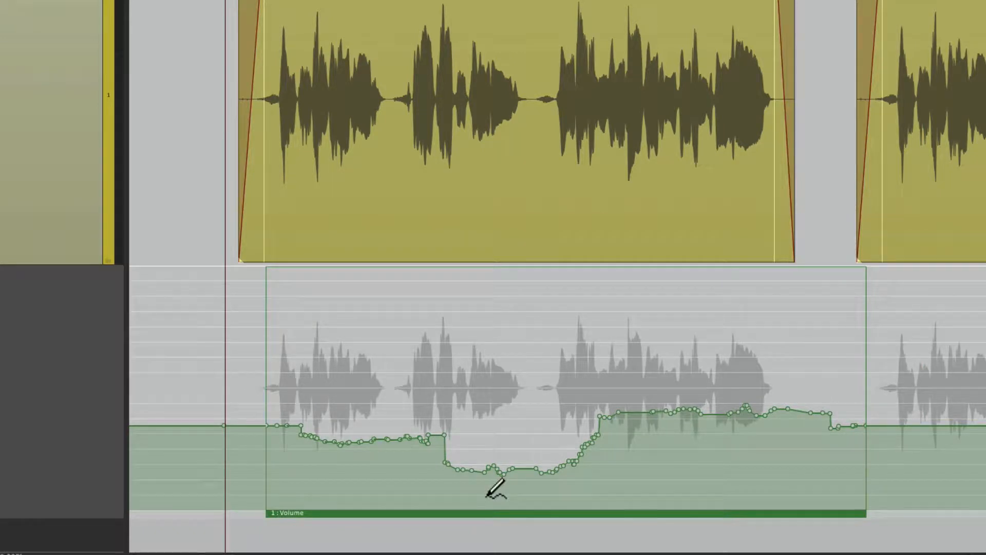
key(super+z)
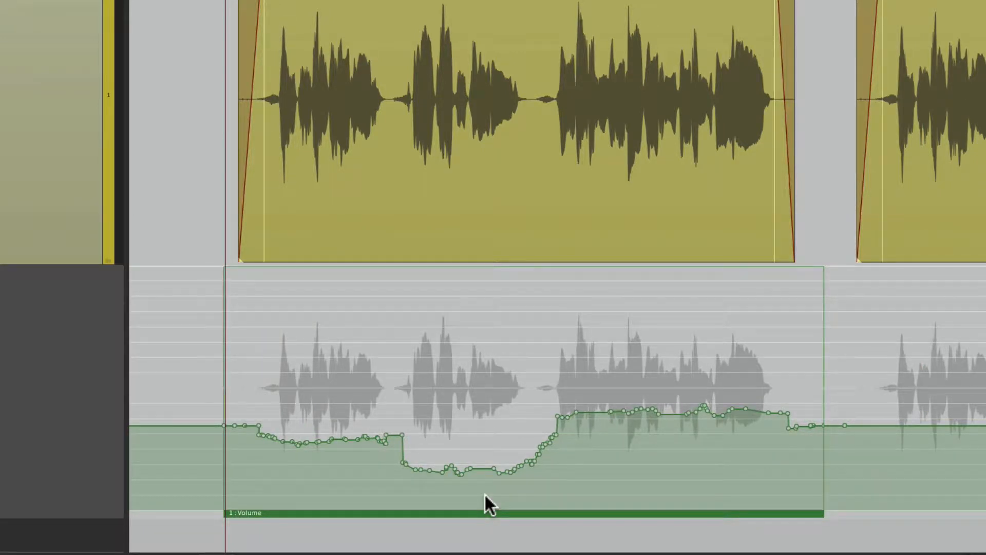
drag(485, 492, 457, 510)
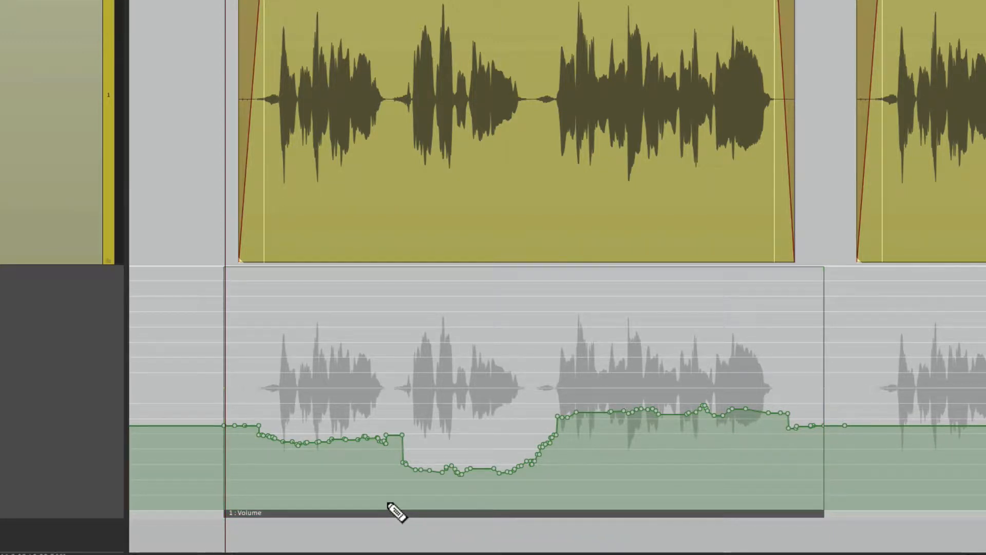
drag(385, 503, 535, 492)
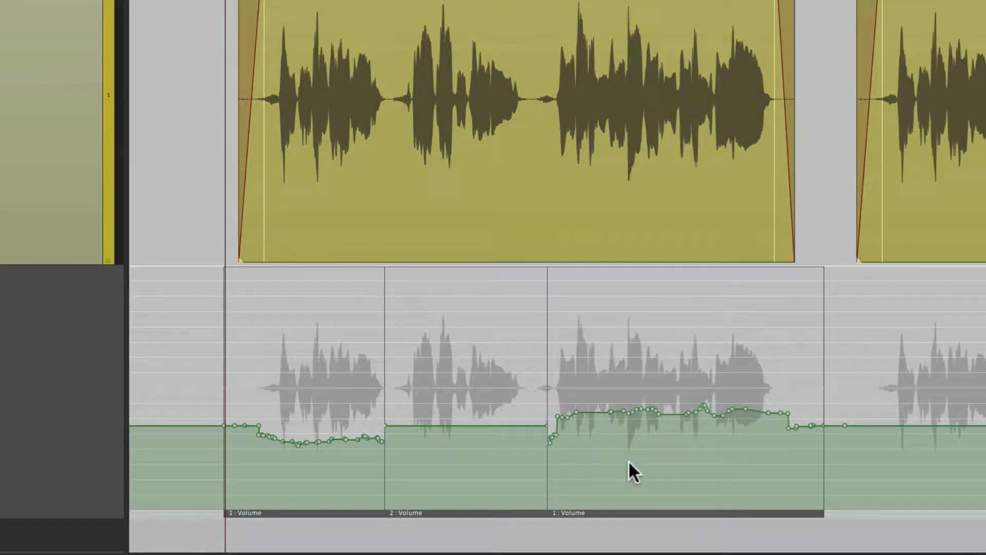
key(super+z)
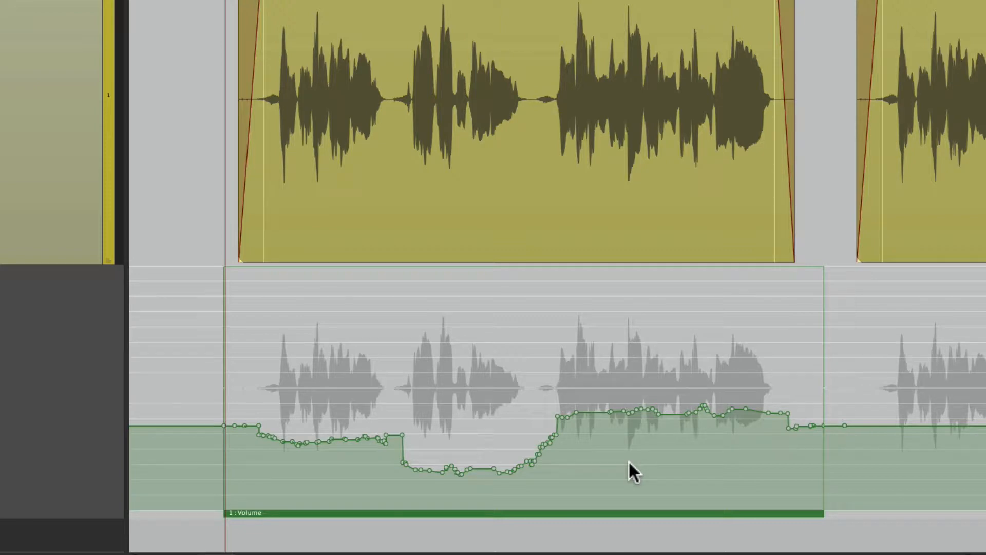
- Disable "Trim content behind automation items when editing or writing automation" in the Automation preferences
key(super+comma)
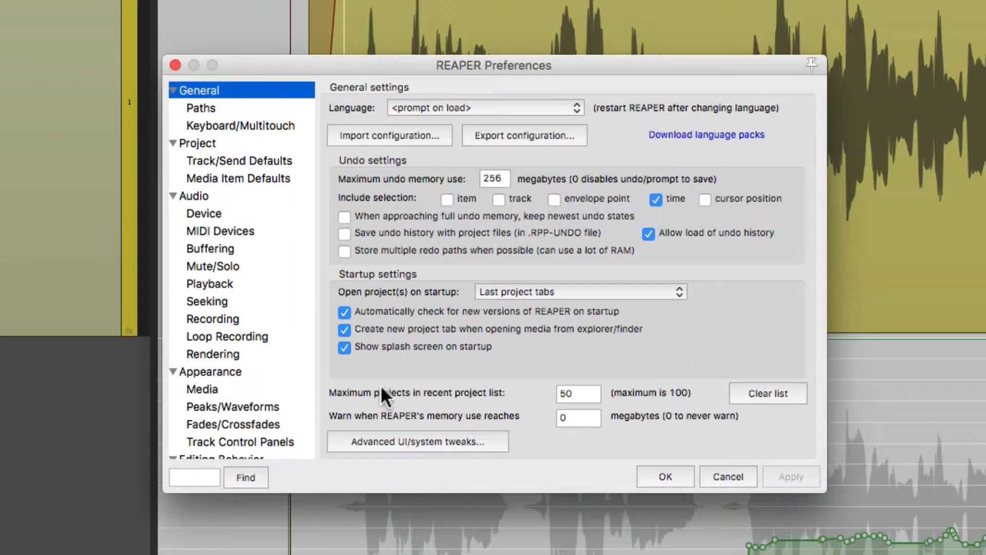
scroll(279, 289, down, 5)
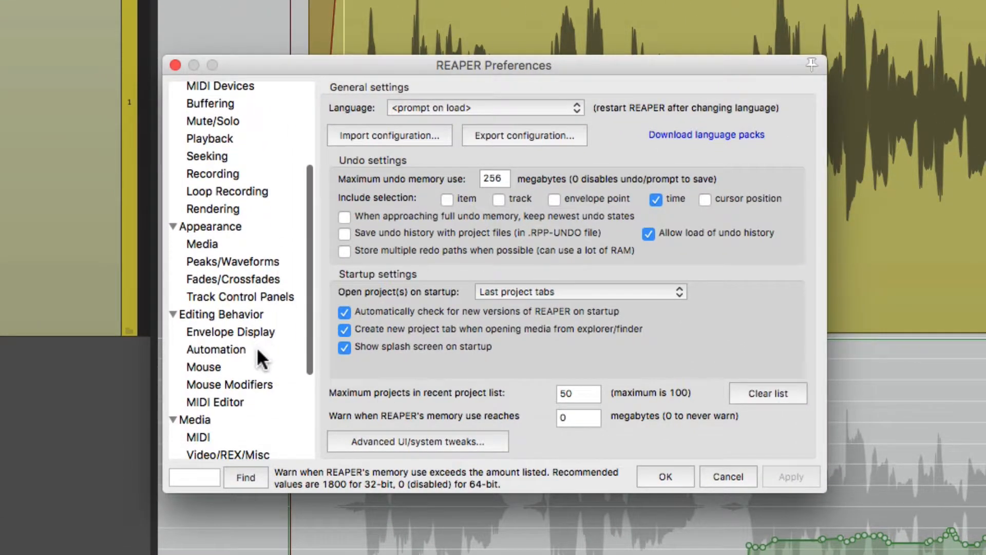
click(257, 351)
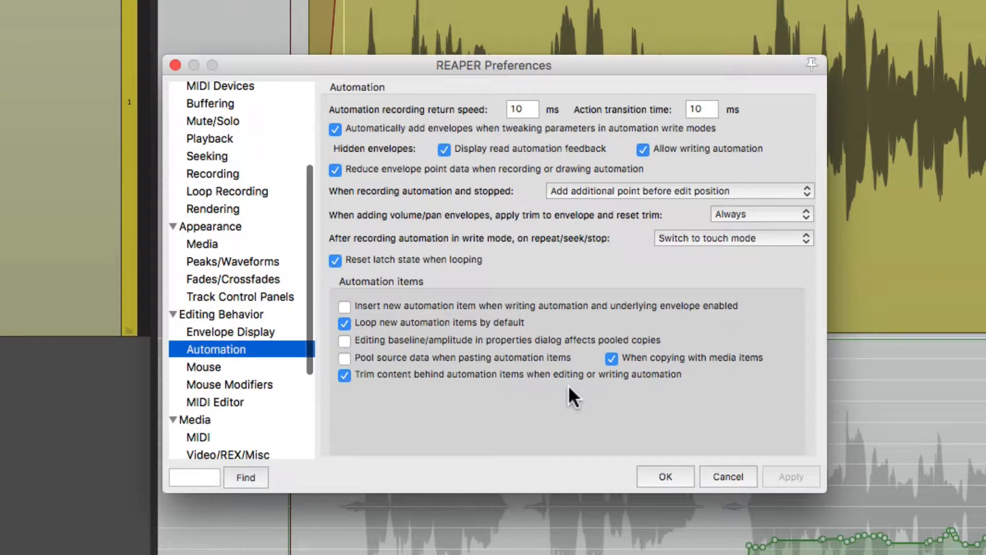
click(343, 374)
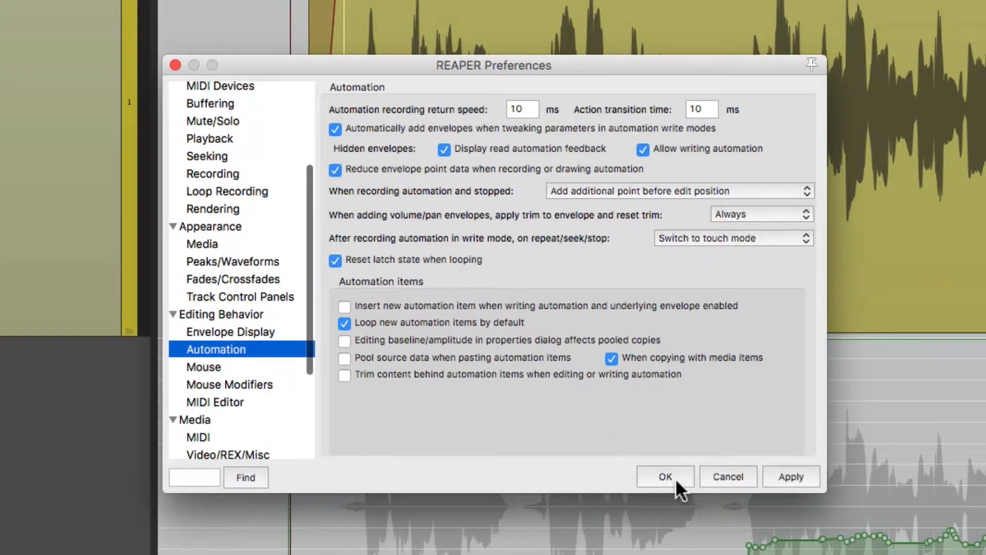
click(676, 477)
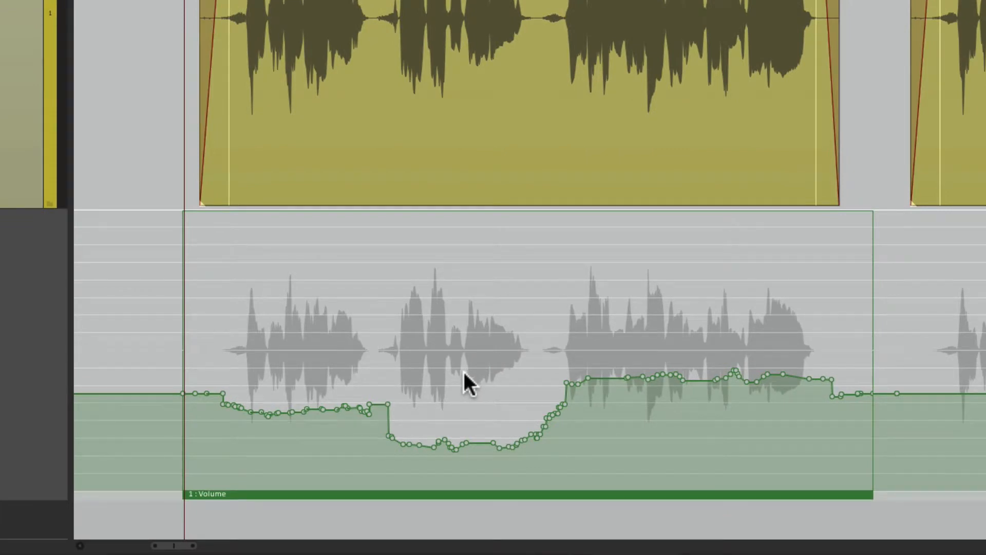
- Draw a second volume automation item over the clip's second phrase and raise its level line
super+click(336, 494)
mouse_move(375, 489)
mouse_down()
mouse_move(552, 486)
mouse_move(541, 484)
mouse_up()
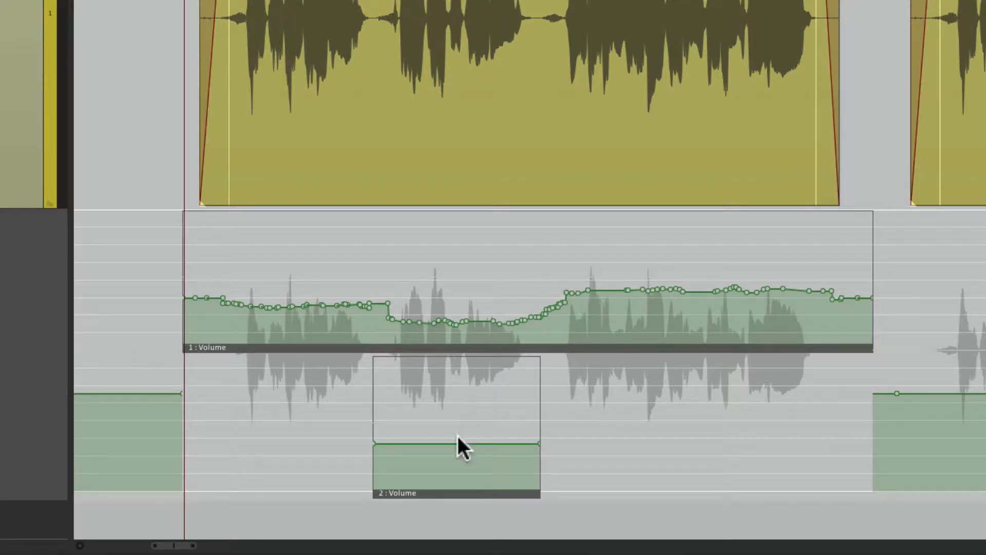
drag(454, 443, 451, 418)
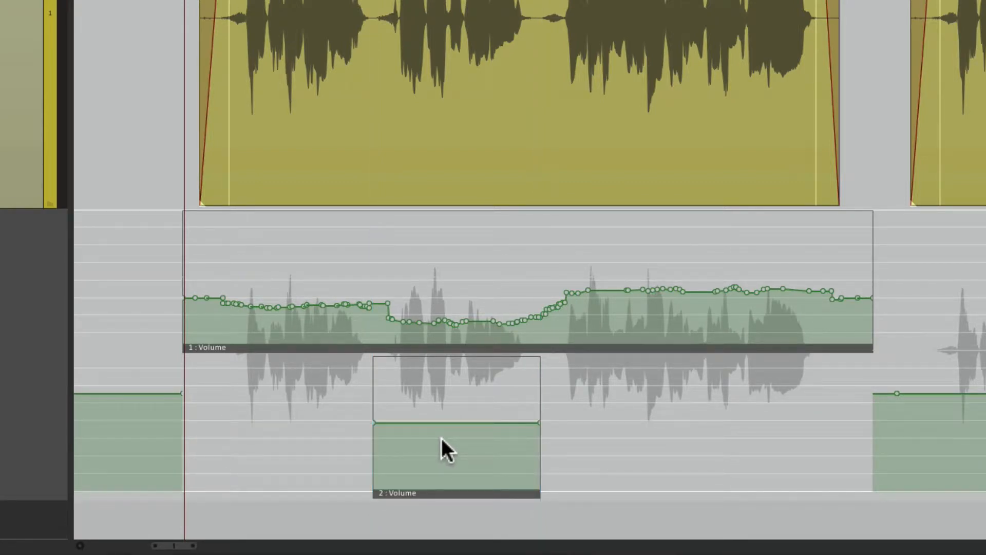
drag(449, 418, 450, 399)
- Play from within the first phrase and slightly lower the second automation item's level
click(302, 447)
key(space)
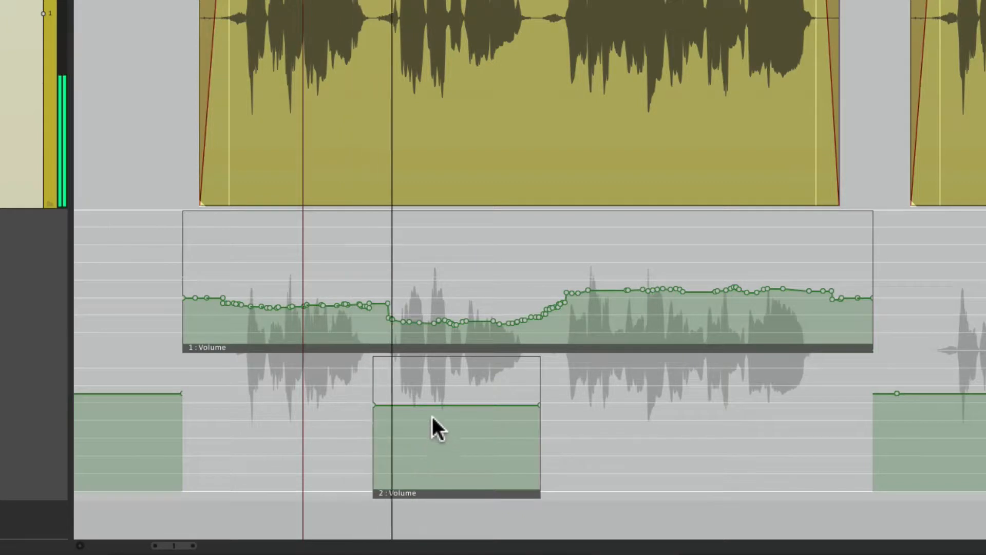
drag(431, 405, 432, 410)
key(space)
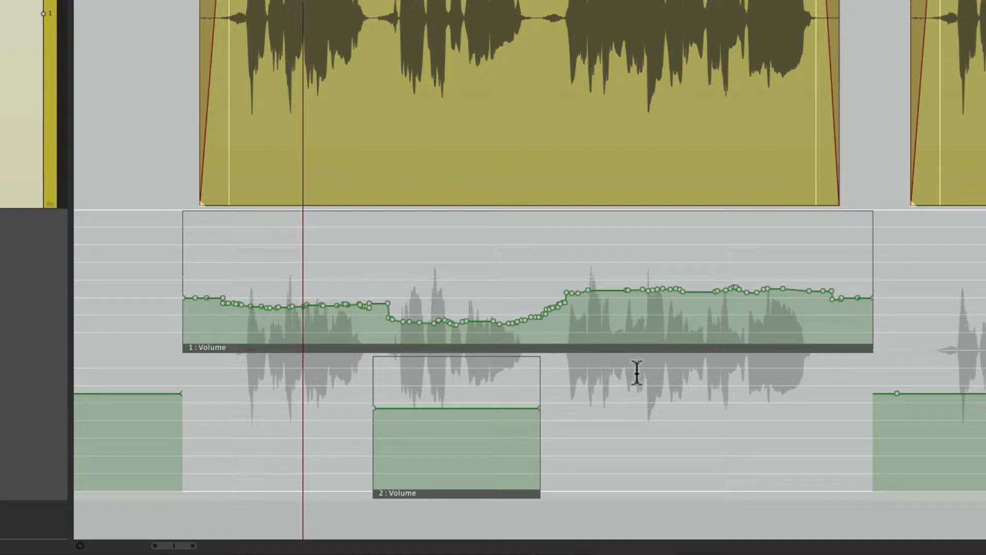
- Draw a third volume automation item over the third phrase and adjust its level to below 0 dB
drag(561, 355, 827, 357)
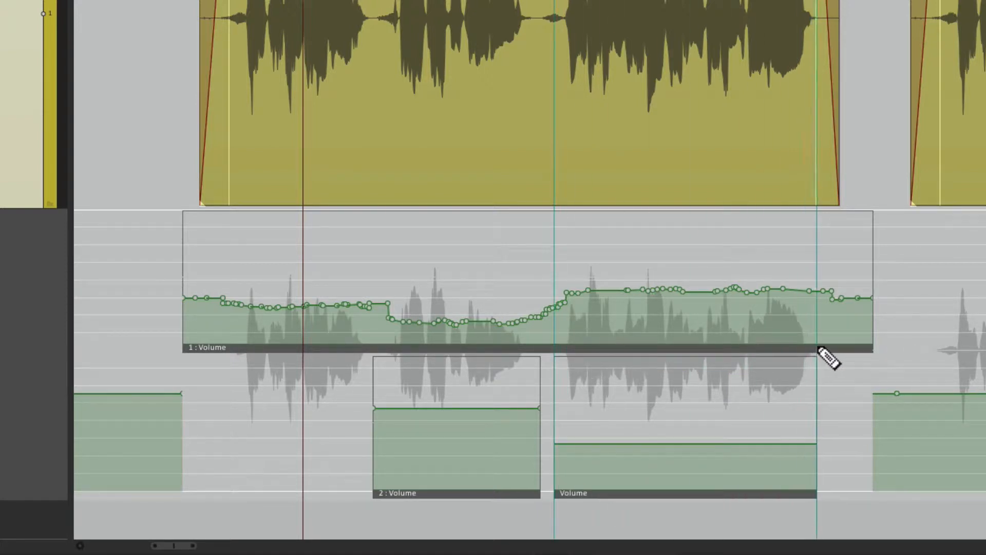
drag(705, 431, 704, 415)
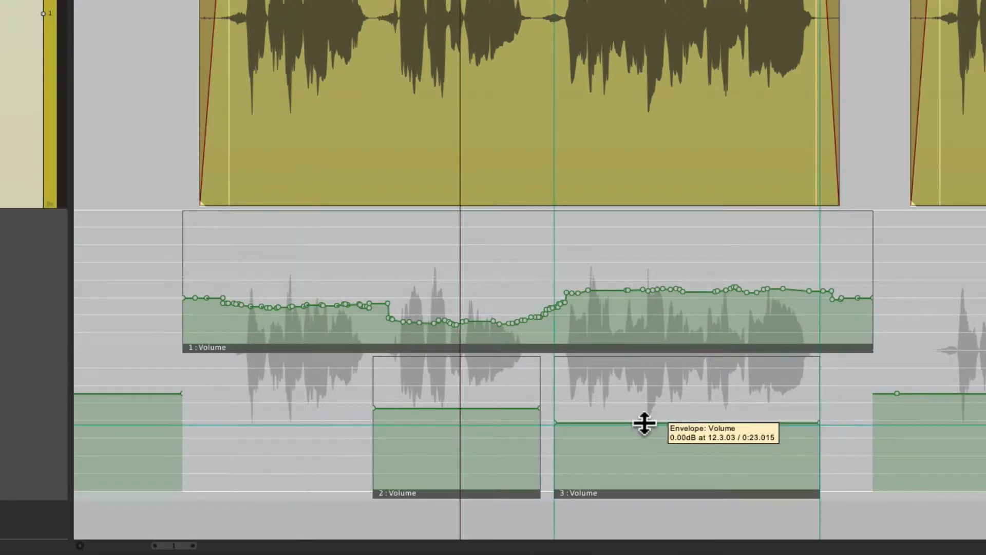
drag(643, 423, 652, 447)
key(space)
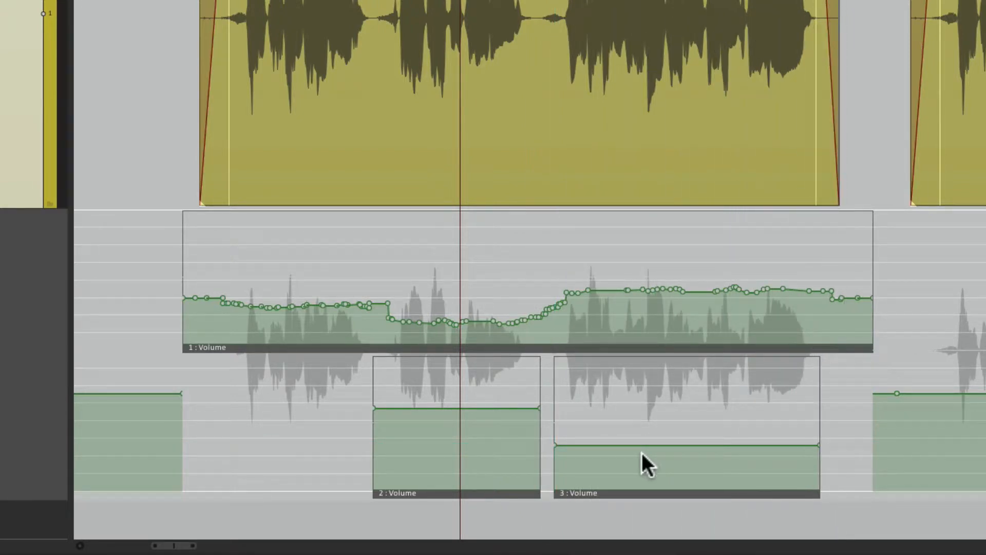
- Lower the third automation item's level slightly while auditioning, and replay from the middle of the third phrase
key(space)
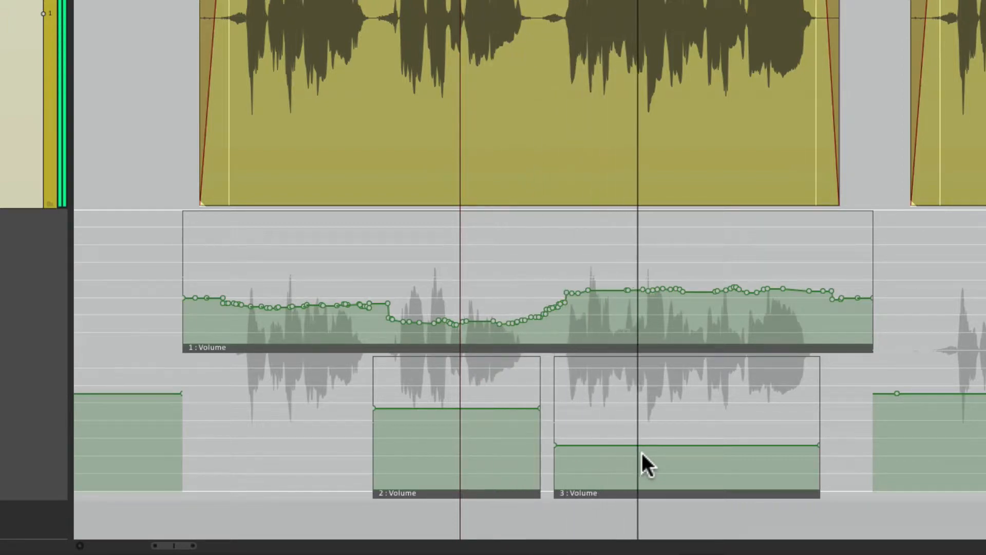
drag(661, 449, 658, 450)
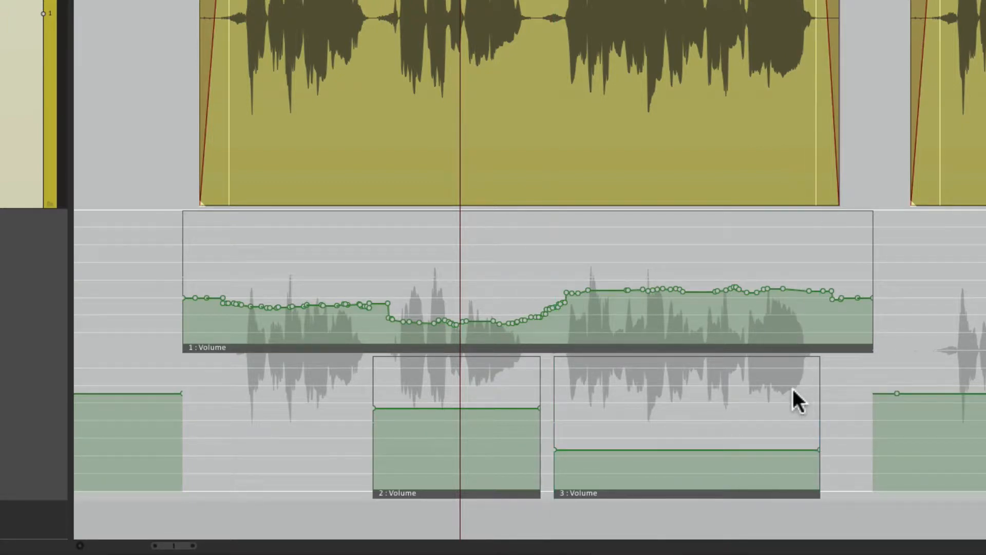
click(644, 273)
key(space)
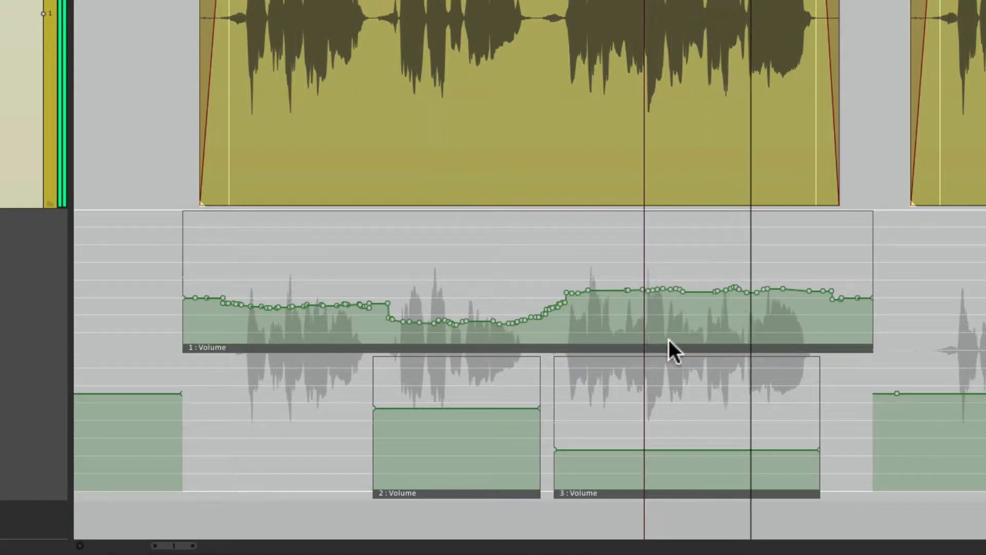
key(space)
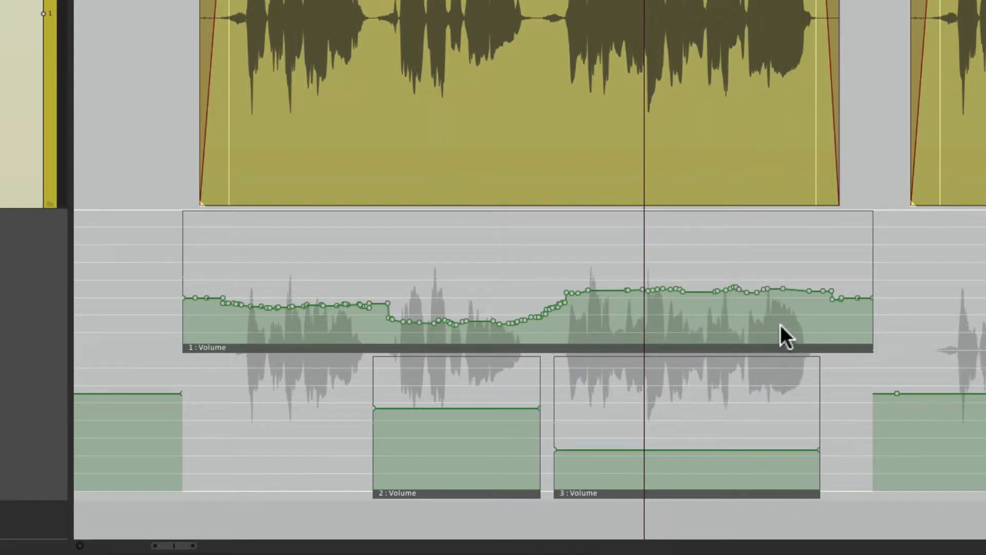
- Draw a short fourth automation item over the end of the third phrase, raise its level slightly and audition the whole clip
mouse_move(746, 336)
mouse_down()
mouse_move(802, 338)
mouse_move(811, 366)
mouse_up()
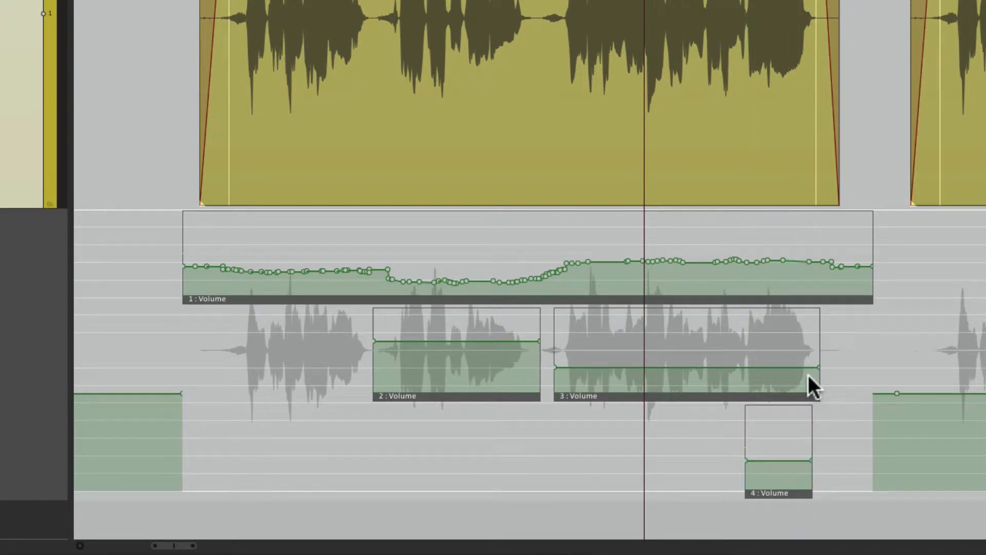
mouse_move(771, 456)
mouse_down()
mouse_move(773, 427)
mouse_move(769, 457)
mouse_up()
key(space)
key(space)
click(175, 328)
key(space)
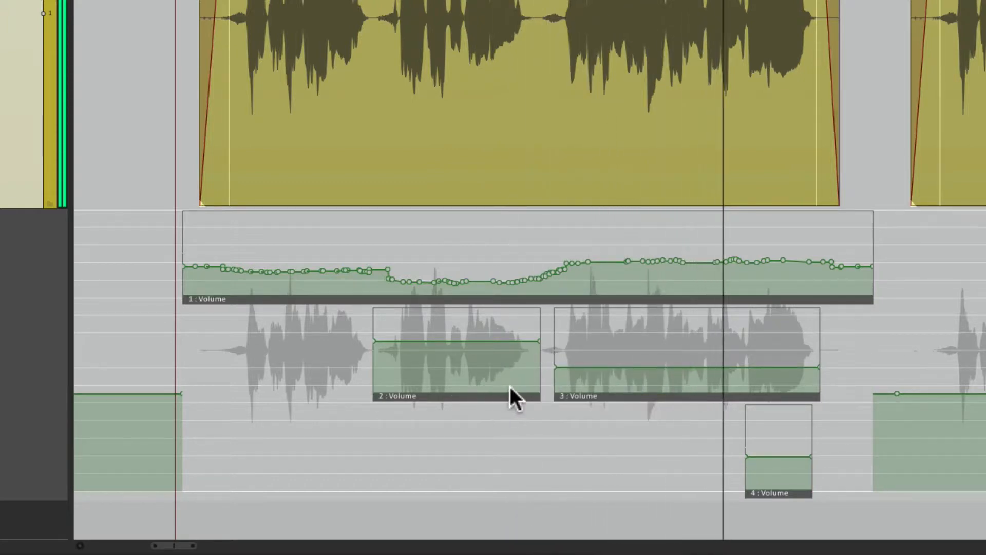
key(space)
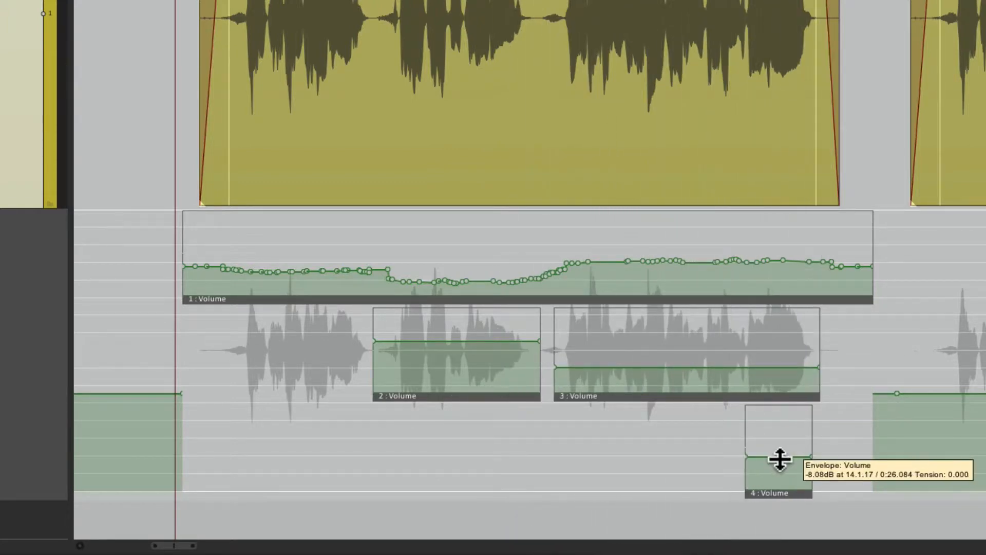
- Raise the fourth automation item's level further and play the end of the third phrase
drag(778, 458, 770, 452)
click(636, 445)
key(space)
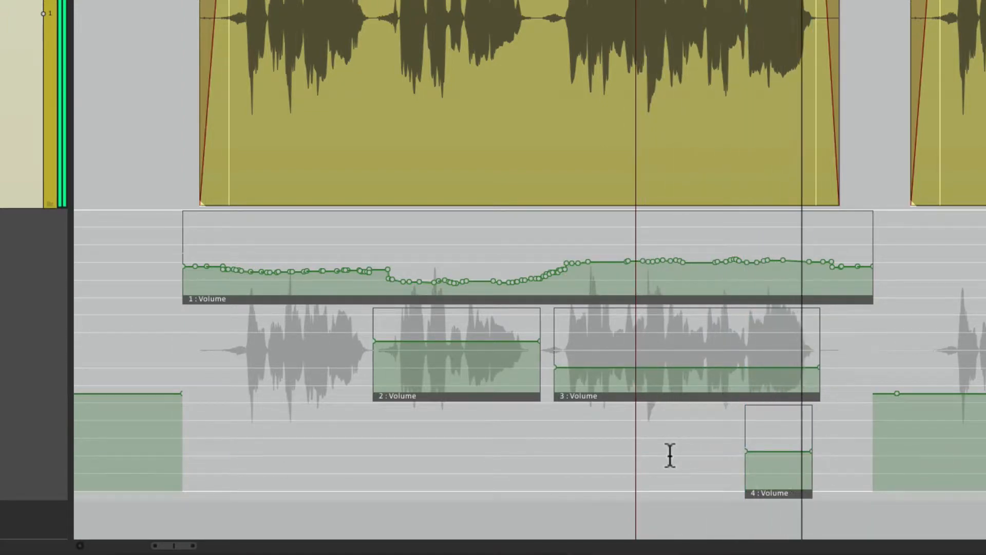
key(space)
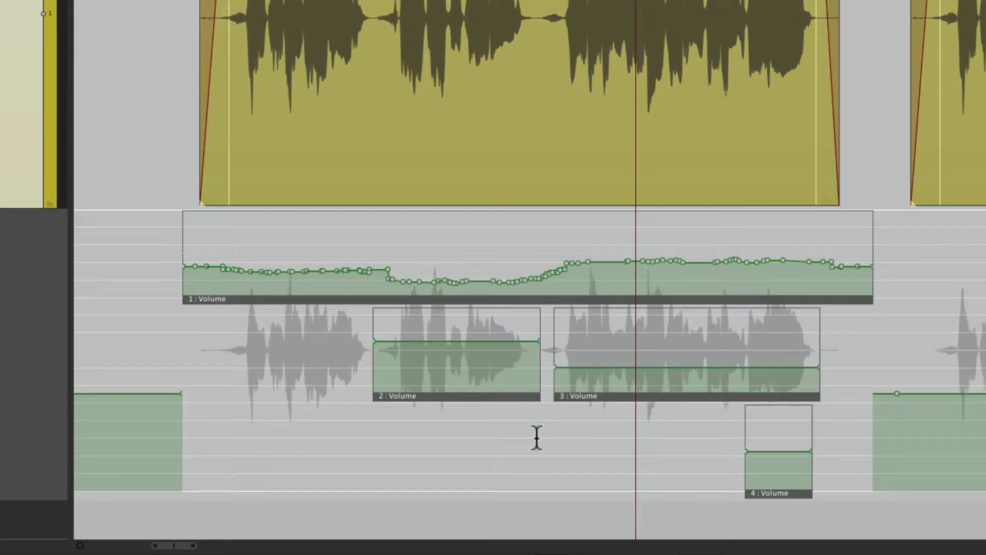
- Glue the four volume automation items into a single item and audition the vocal clip from its start
click(318, 297)
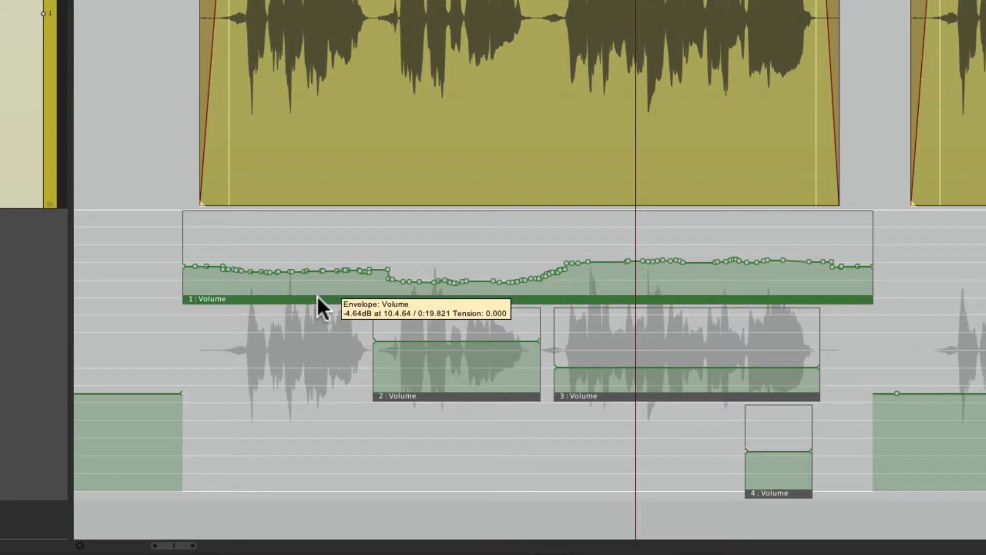
shift+click(775, 494)
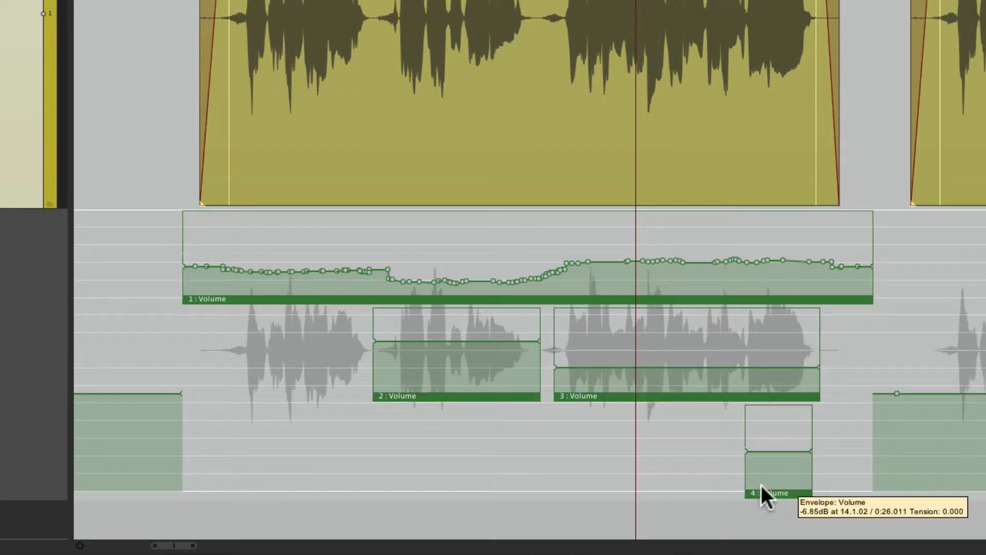
right_click(428, 301)
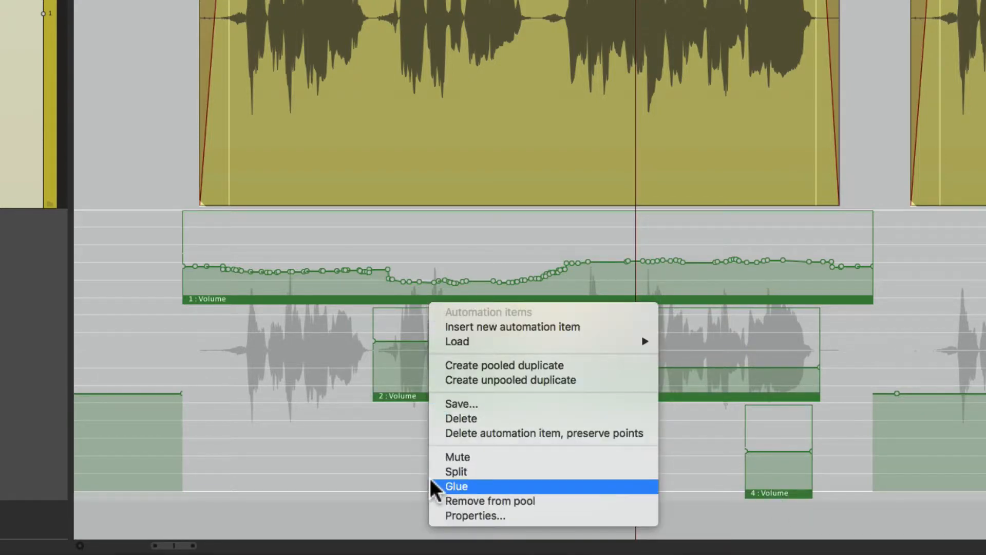
click(456, 486)
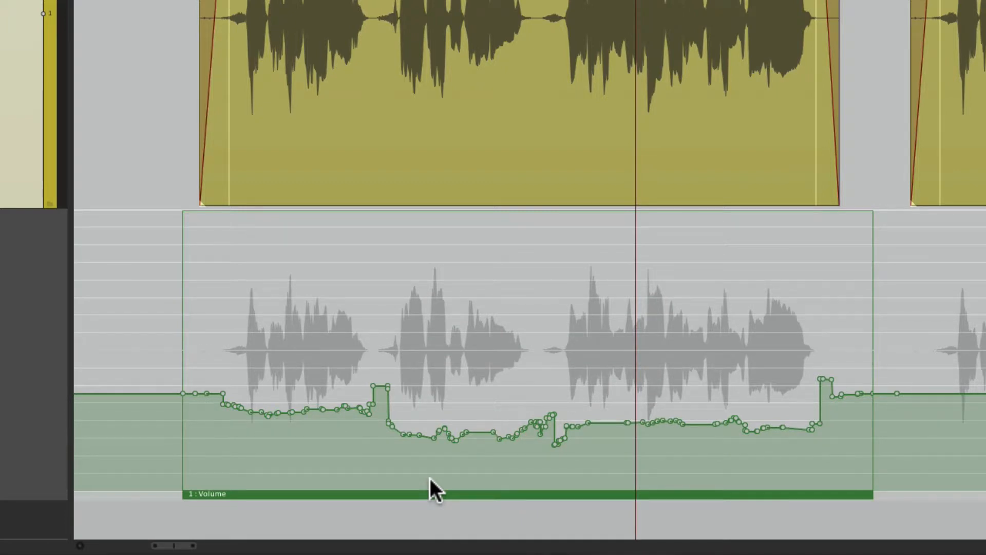
click(199, 349)
key(space)
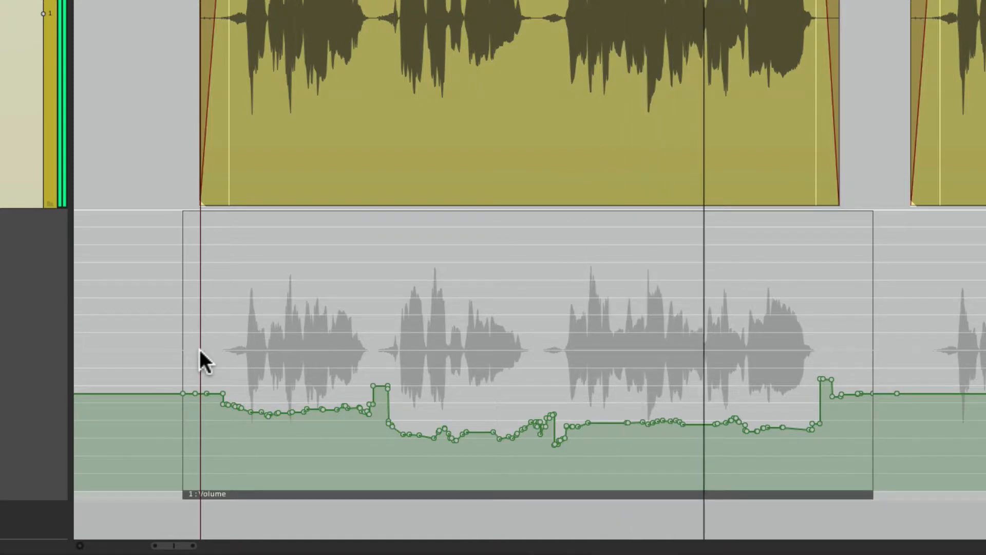
key(space)
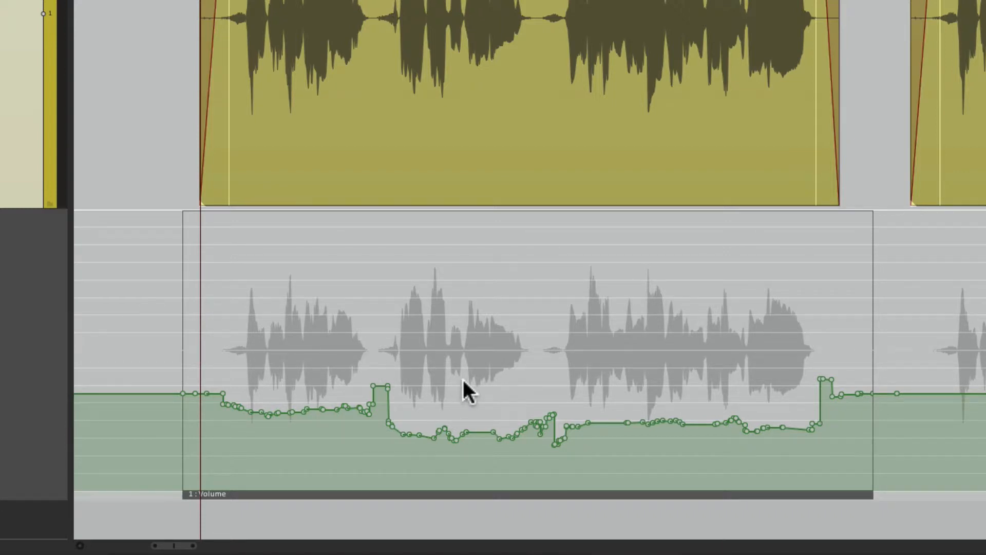
- Draw a second automation item over the second phrase, raise its level slightly, and undo back to the original volume envelope
drag(390, 483, 546, 489)
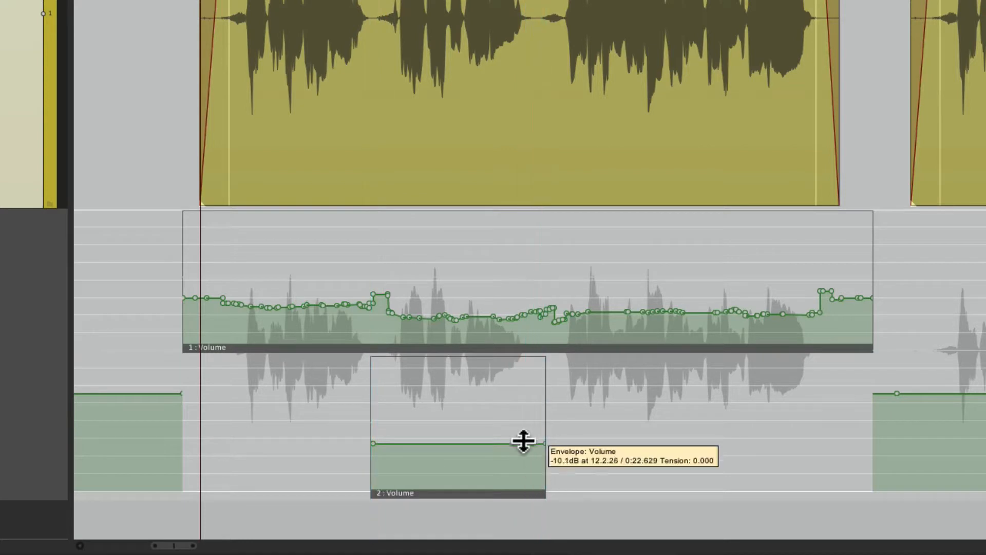
mouse_move(489, 445)
mouse_down()
mouse_move(487, 412)
mouse_move(487, 434)
mouse_up()
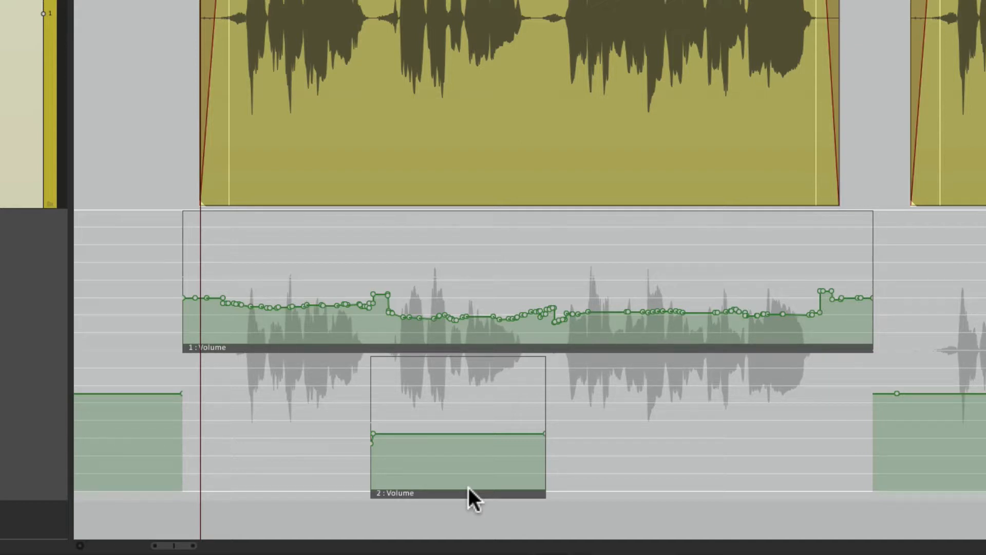
key(super+z)
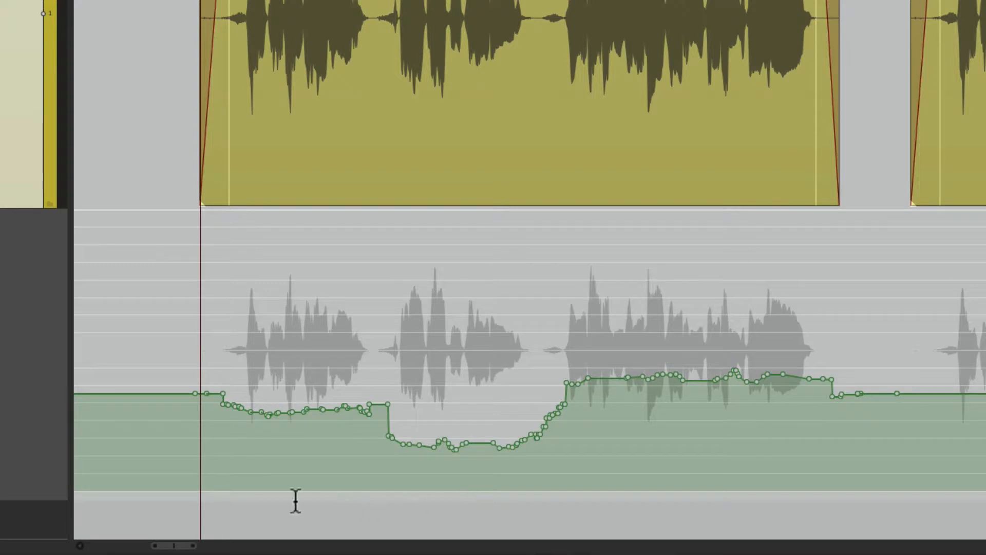
- Draw a volume automation item across the whole clip and enable inserting new automation items when writing automation with the underlying envelope enabled
mouse_move(215, 493)
mouse_down()
mouse_move(275, 503)
mouse_move(881, 514)
mouse_up()
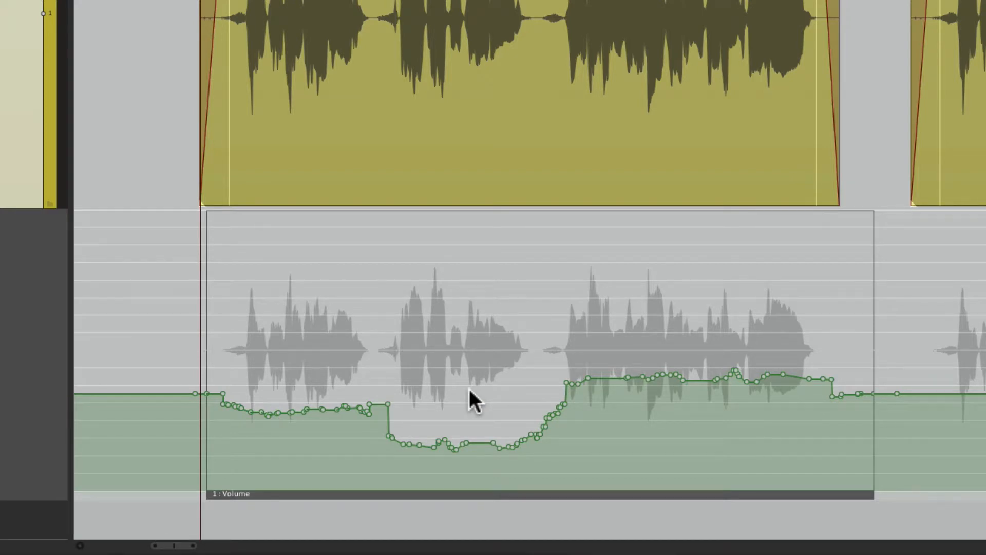
key(super+comma)
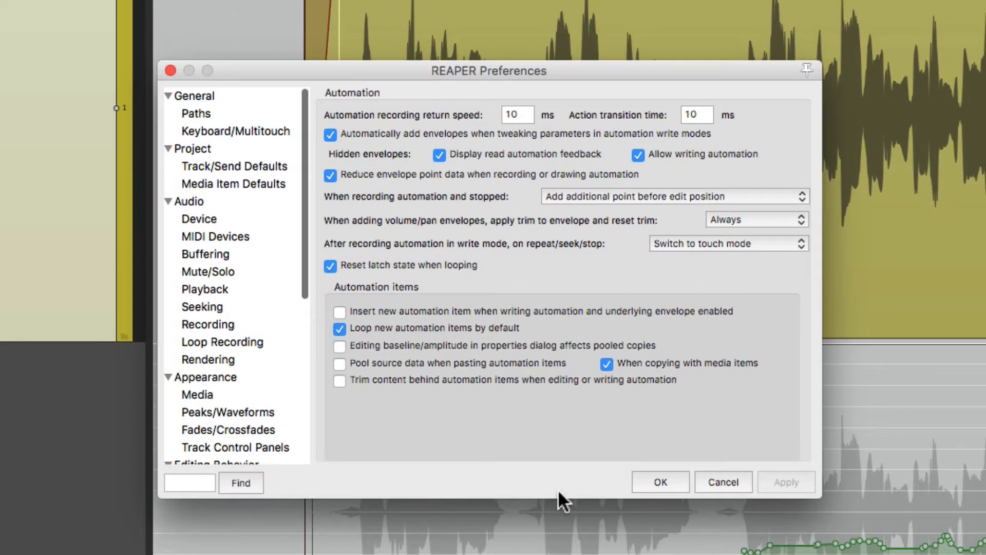
click(340, 312)
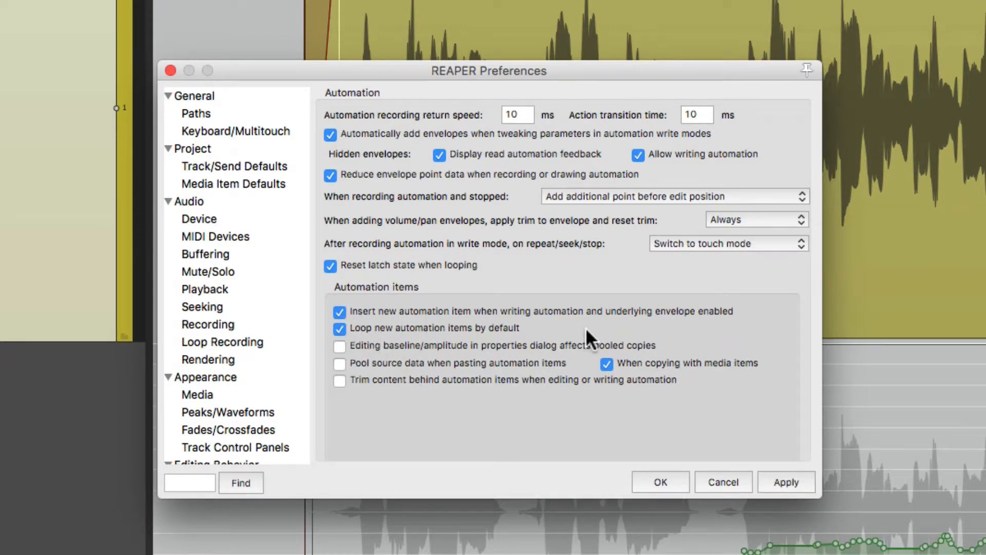
click(660, 482)
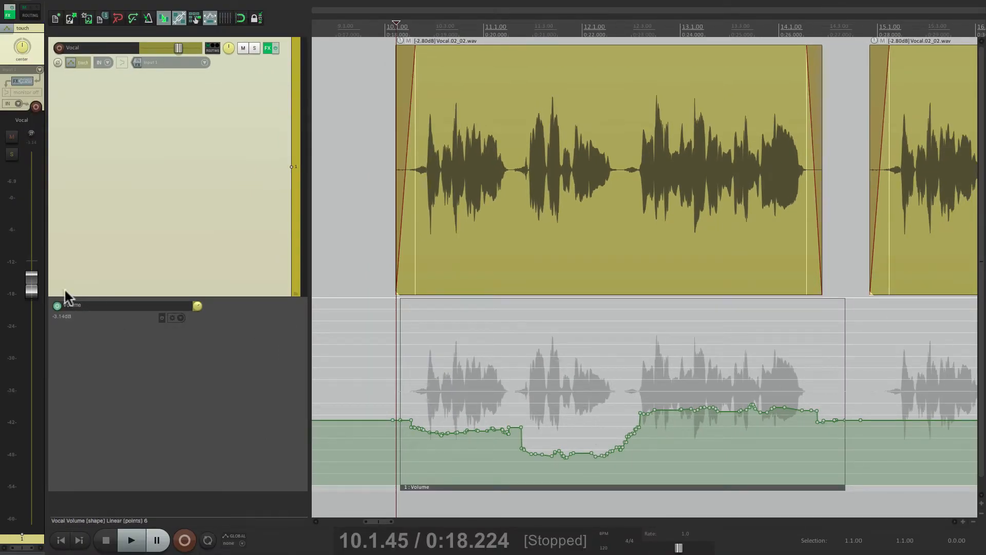
- Play the clip in Touch mode and lower the Vocal fader over the second phrase to write an overlapping automation item
key(space)
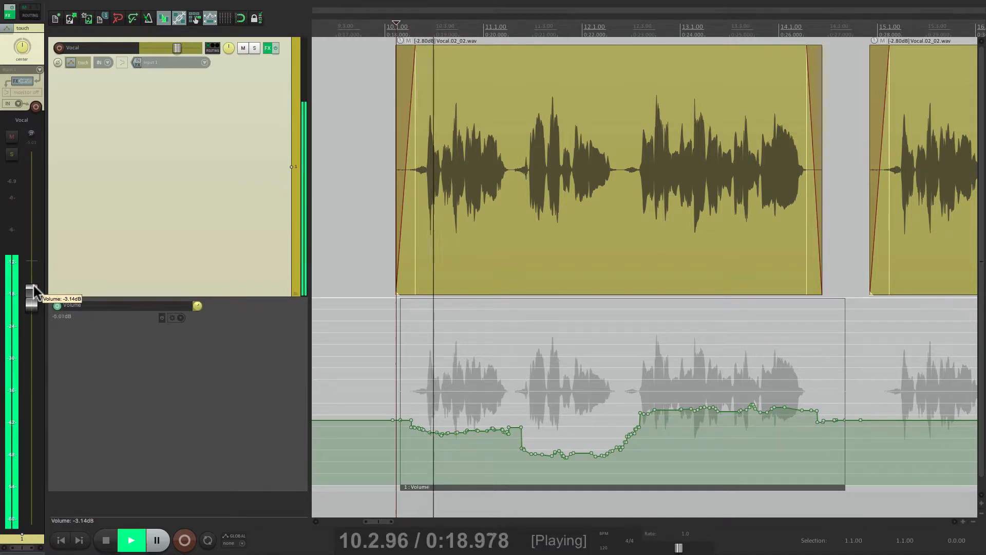
mouse_move(34, 291)
mouse_down()
mouse_move(36, 310)
mouse_move(38, 298)
mouse_up()
key(space)
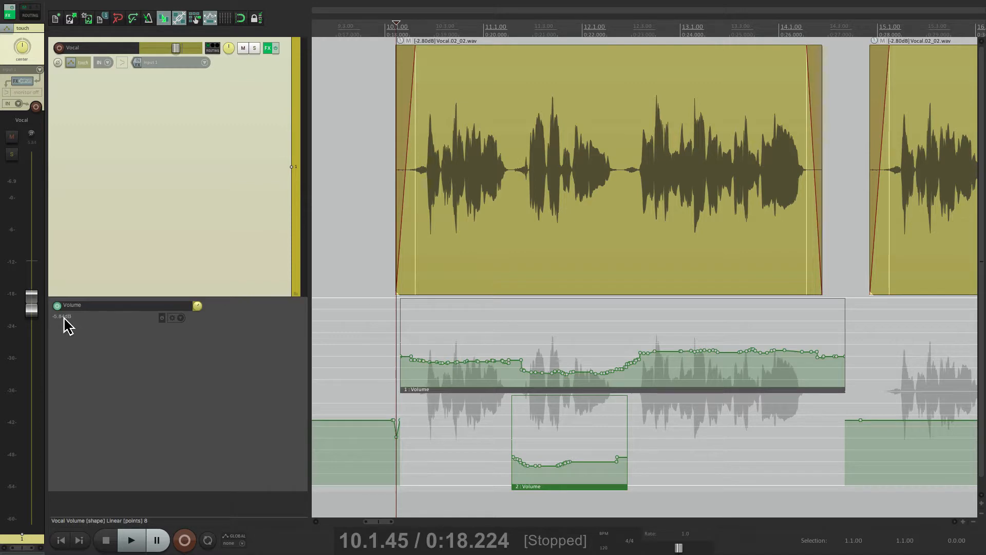
- Switch the Vocal track to Write mode, reset its fader to 0 dB, and record a raised second phrase and lowered third phrase
click(69, 61)
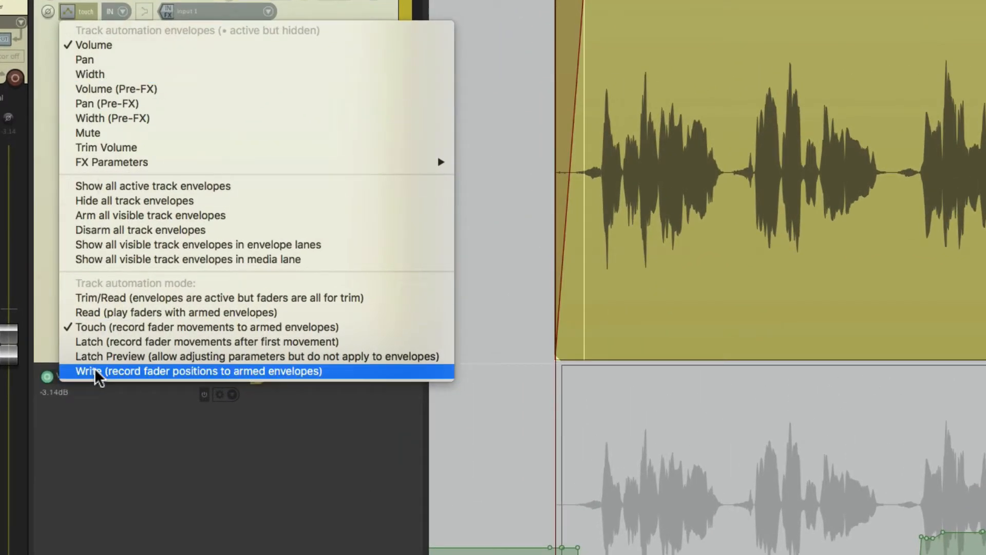
click(95, 369)
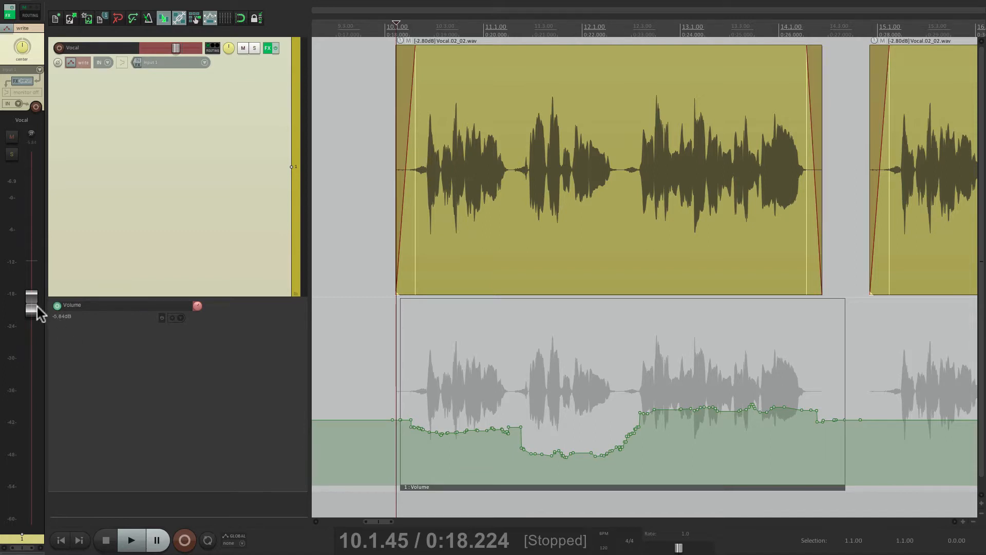
double_click(37, 307)
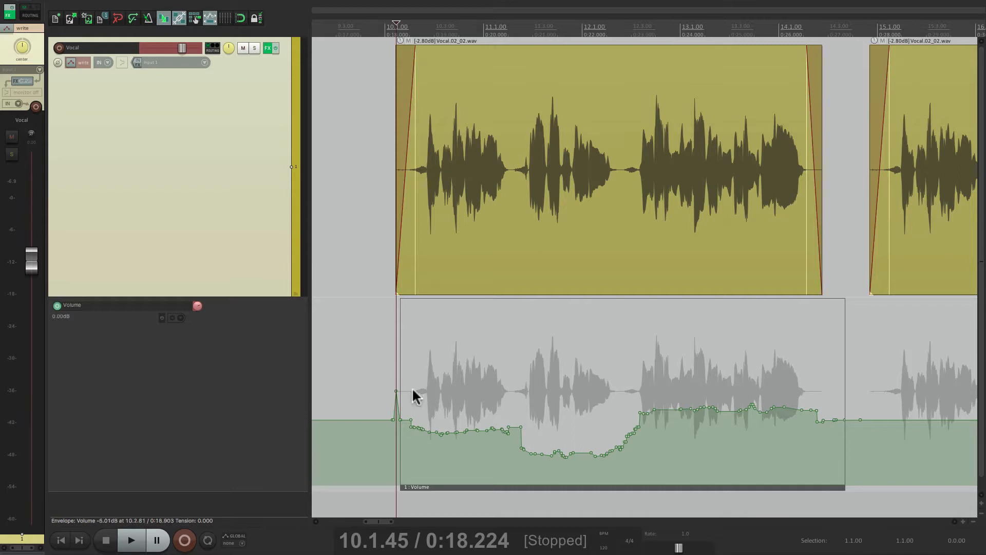
key(space)
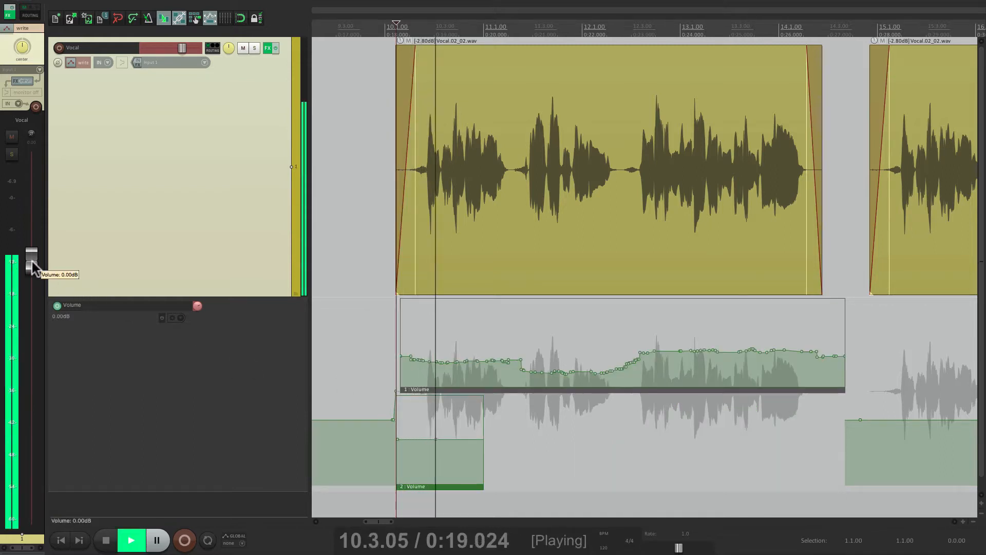
mouse_move(32, 265)
mouse_down()
mouse_move(32, 248)
mouse_move(31, 298)
mouse_move(31, 286)
mouse_up()
key(space)
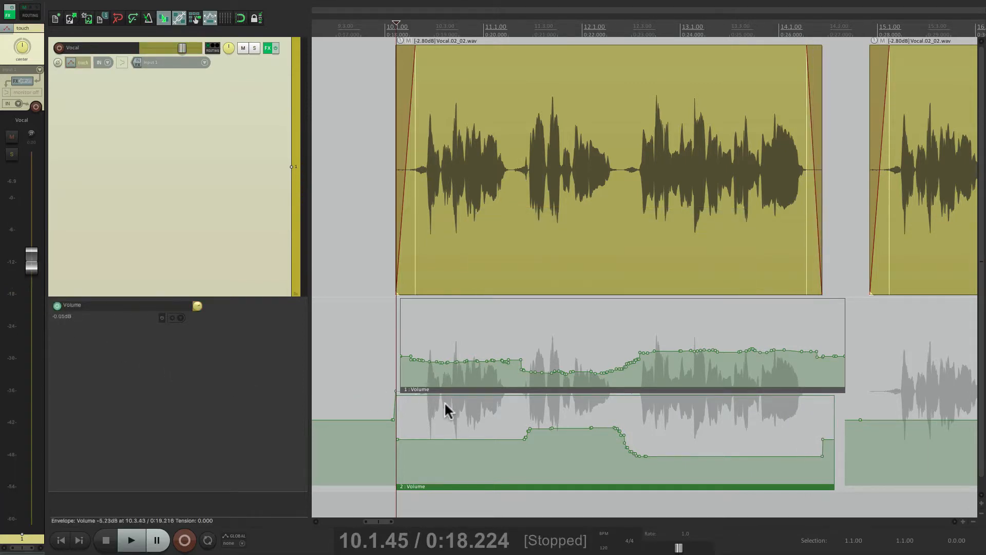
- Audition the clip with both layered automation items and glue them into one item
key(space)
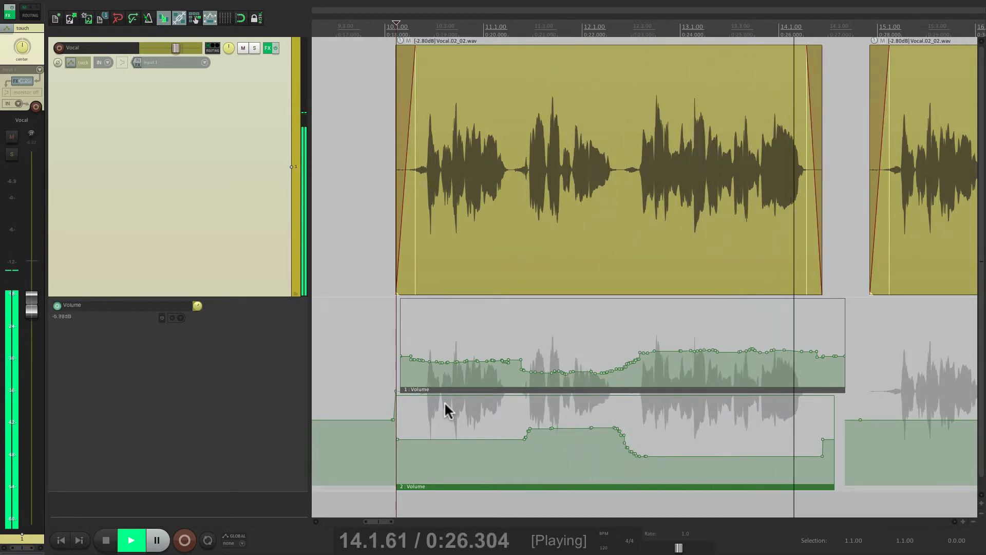
key(space)
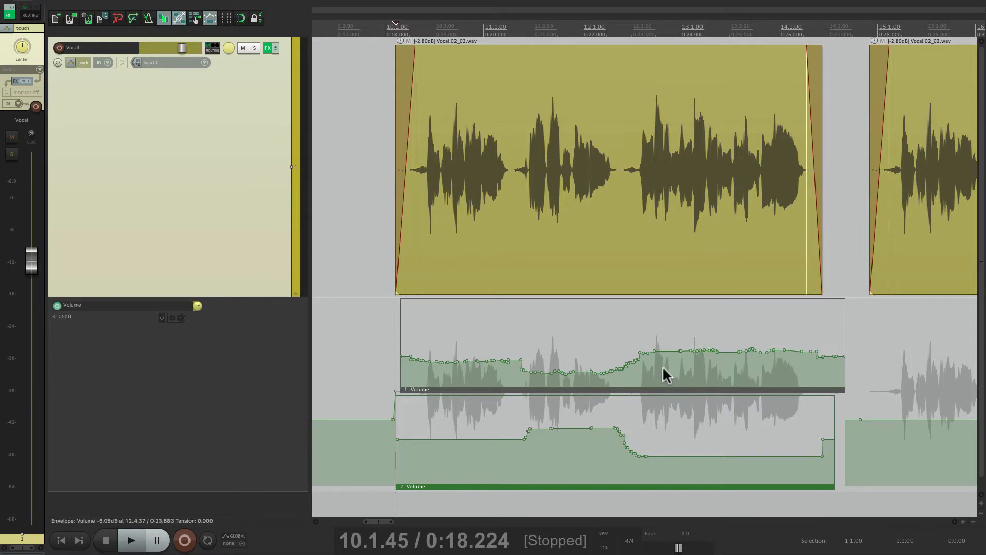
click(488, 389)
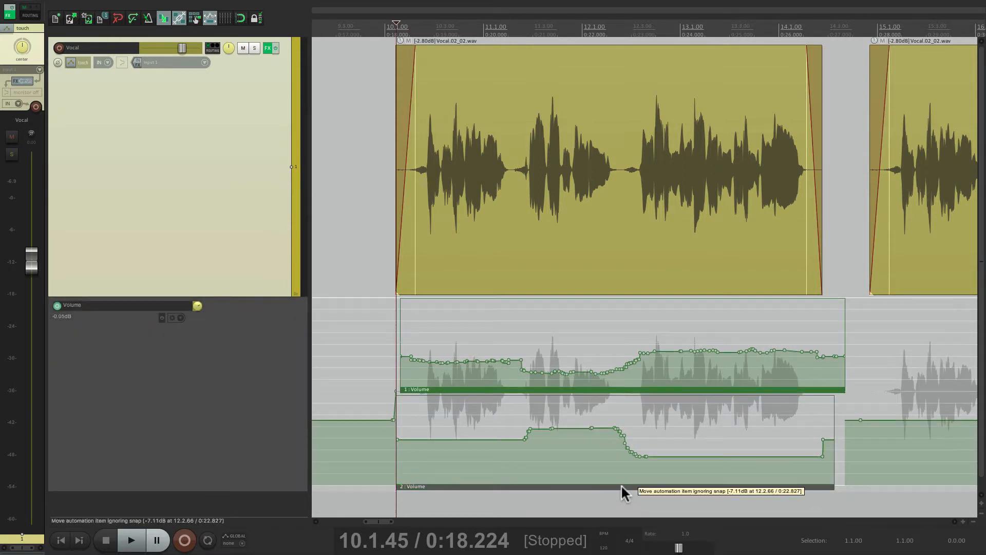
right_click(504, 389)
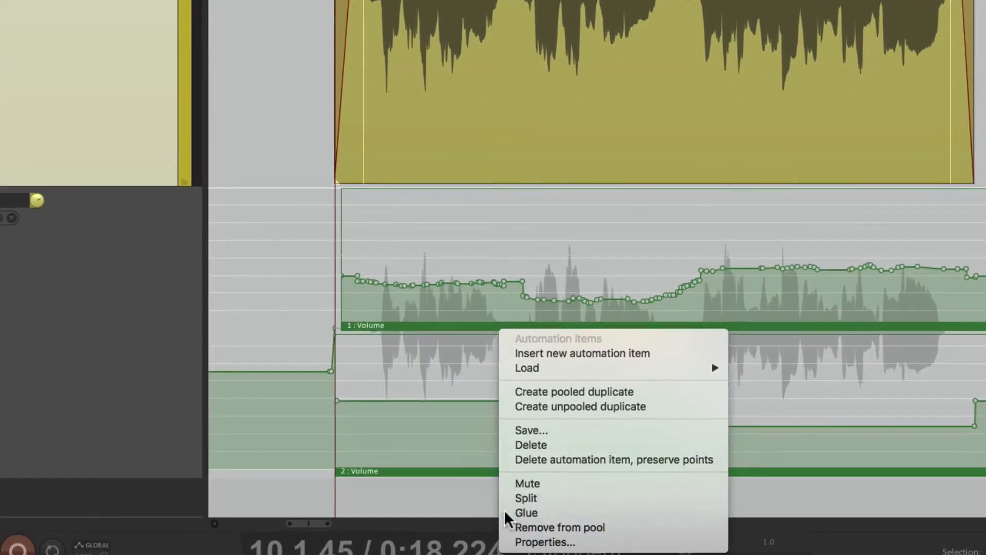
click(504, 512)
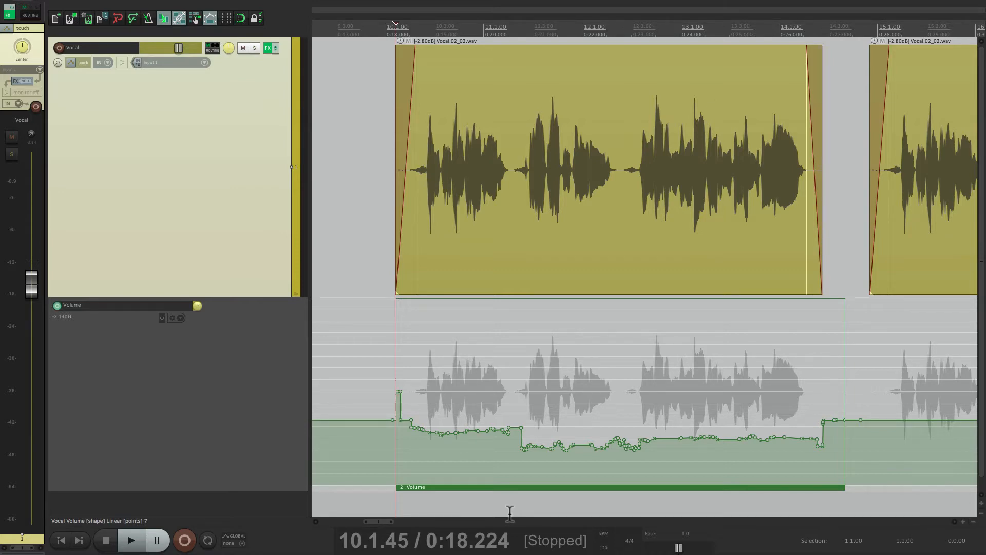
- Return the Vocal track to Write mode, reset its fader to 0 dB, and write fader moves from just before the clip
click(68, 61)
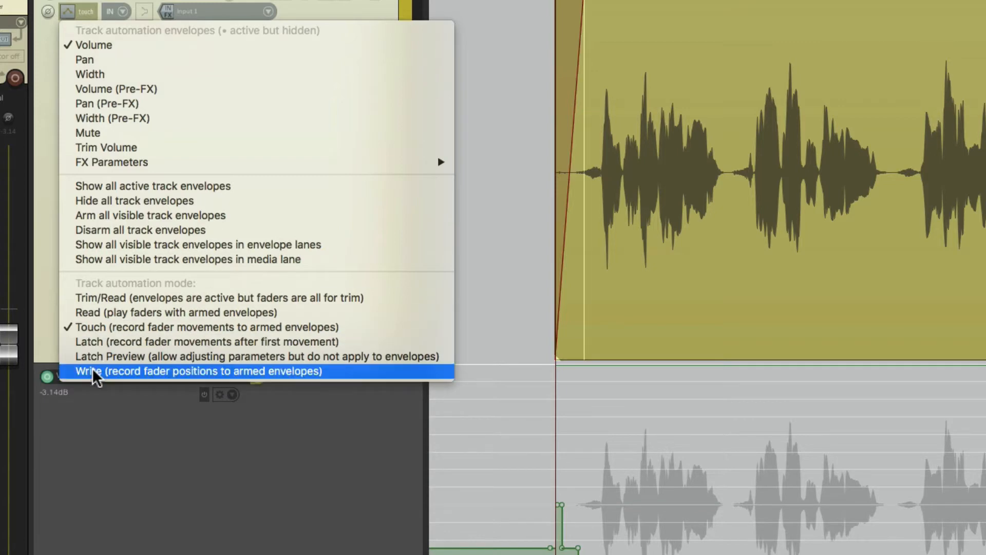
click(94, 372)
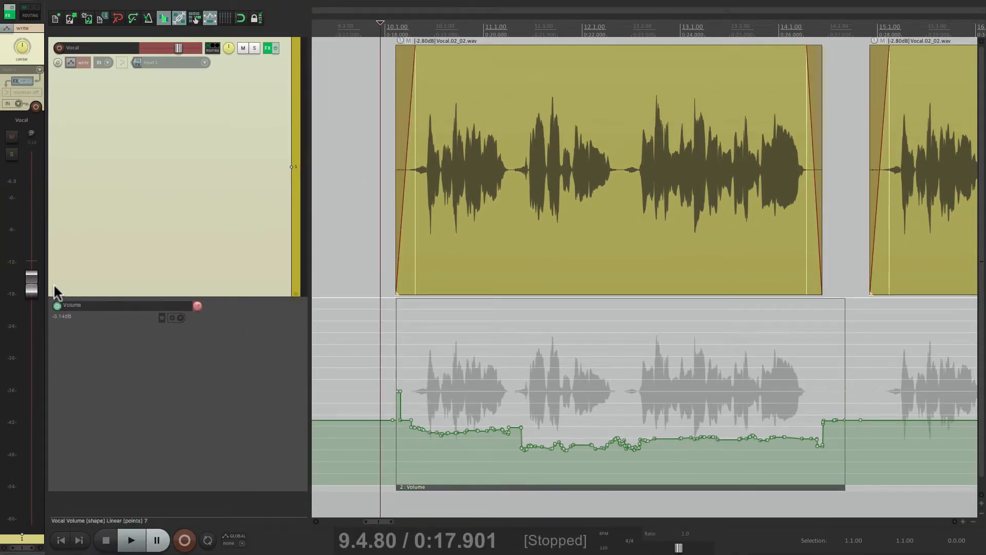
double_click(31, 284)
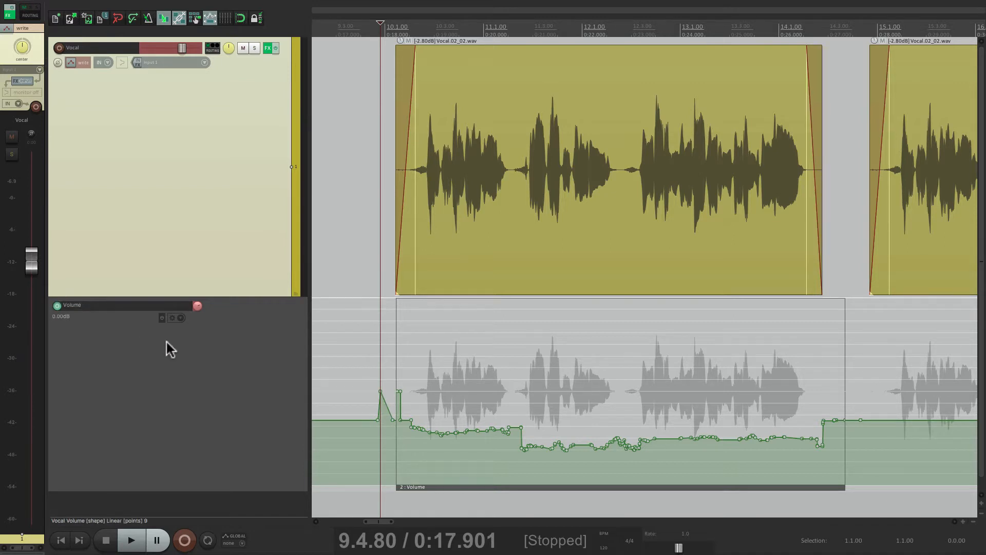
key(space)
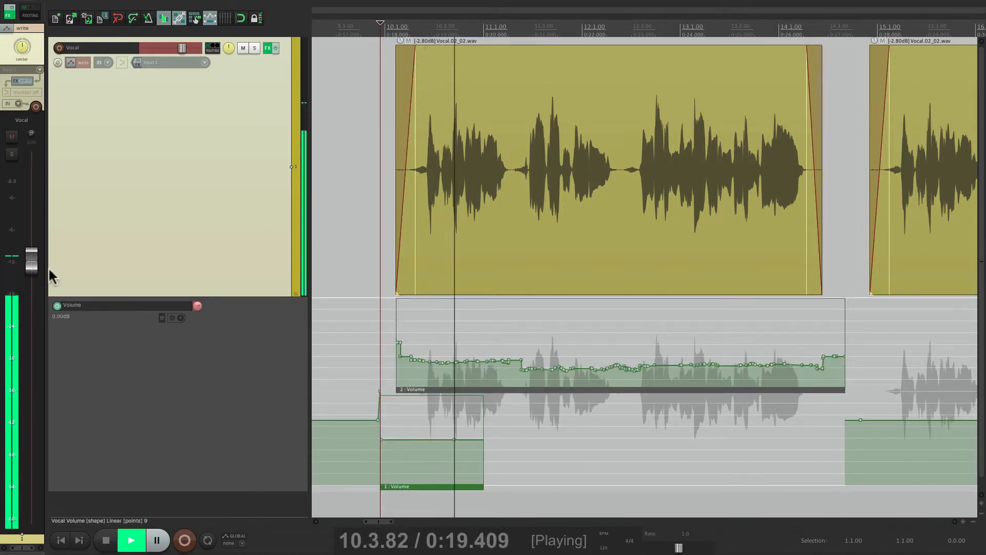
drag(33, 257, 32, 267)
key(space)
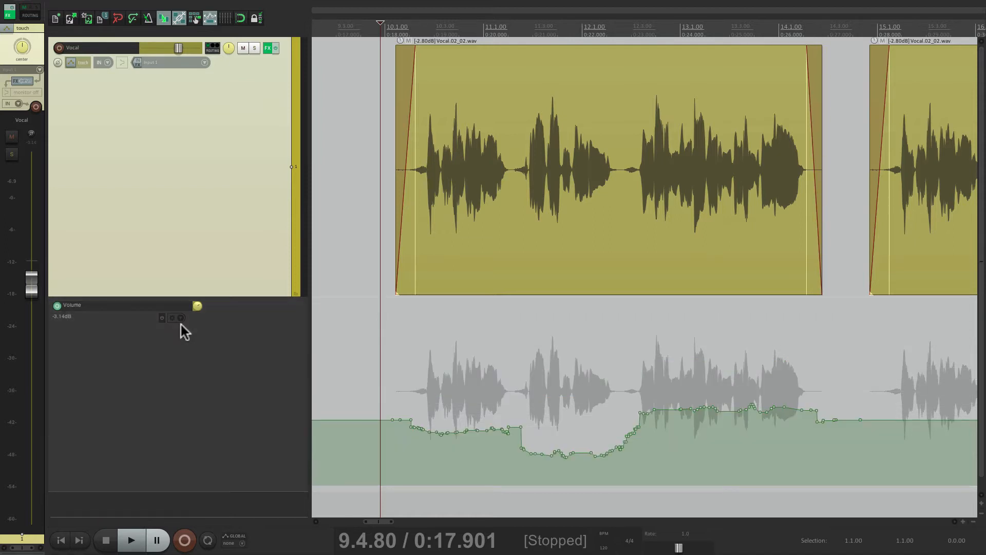
- Draw a volume automation item across the whole clip and put the Vocal track in Latch Preview mode with its fader at 0 dB
drag(393, 485, 850, 485)
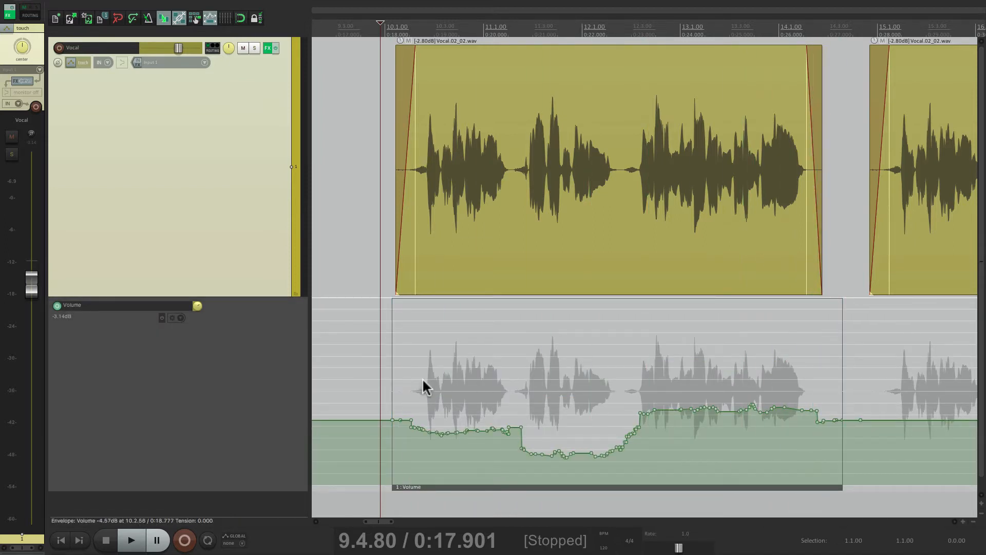
click(79, 63)
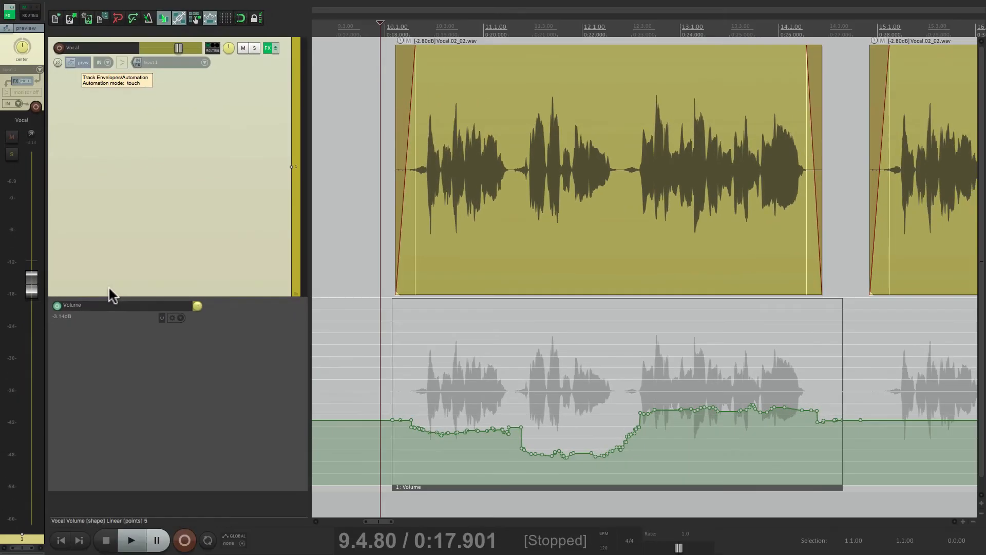
double_click(32, 282)
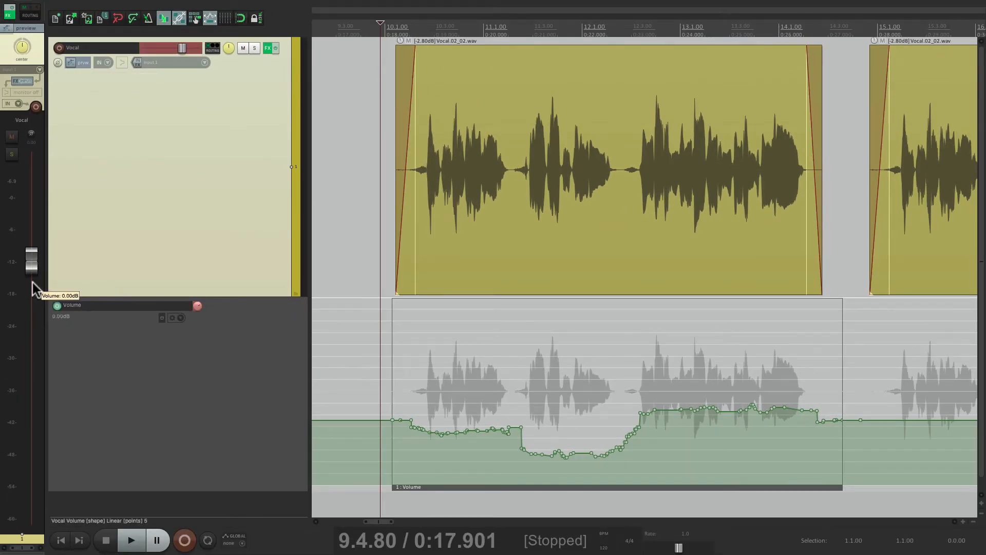
- Audition the first phrase briefly from the start of the clip in Latch Preview mode
click(405, 376)
key(space)
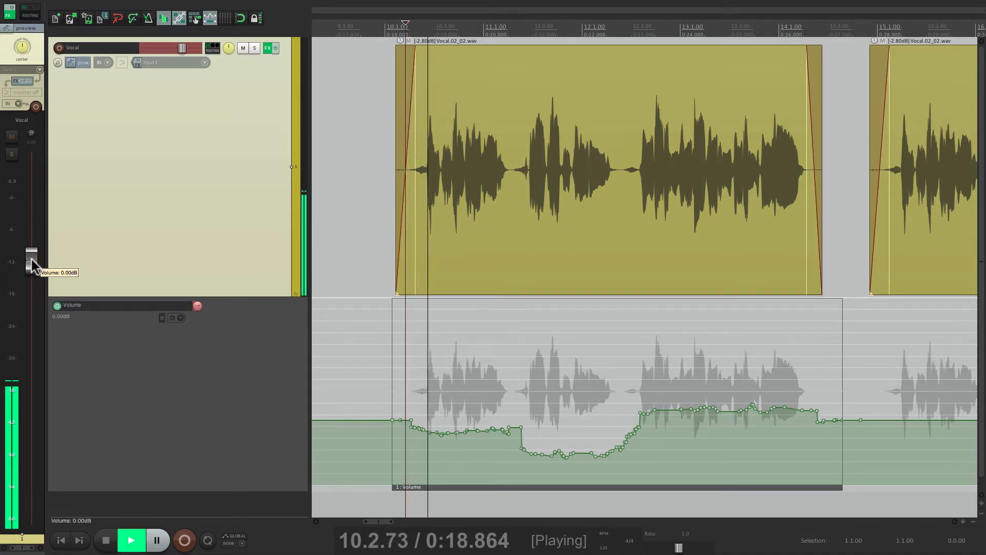
key(space)
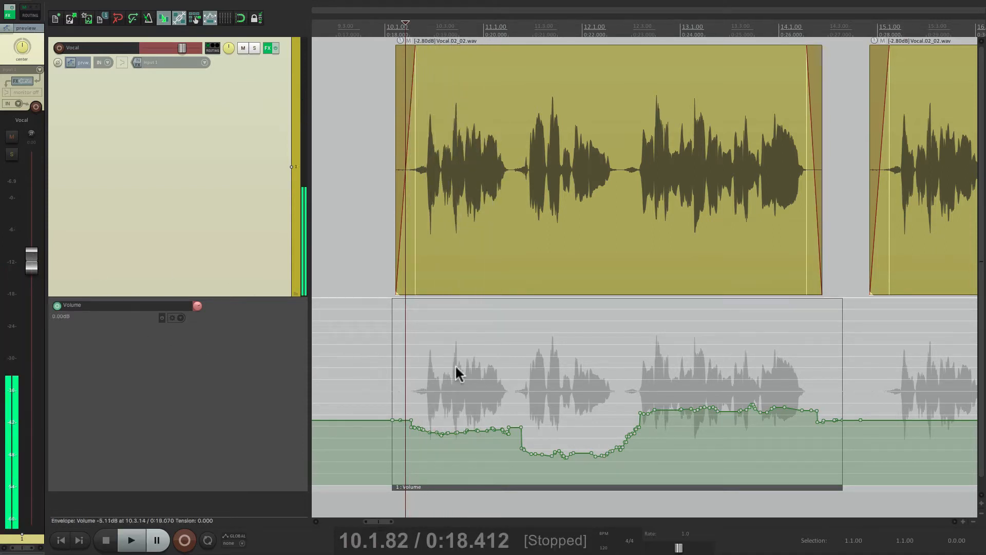
- Audition the second phrase in Latch Preview mode with the Vocal fader raised to +2.21 dB
click(514, 362)
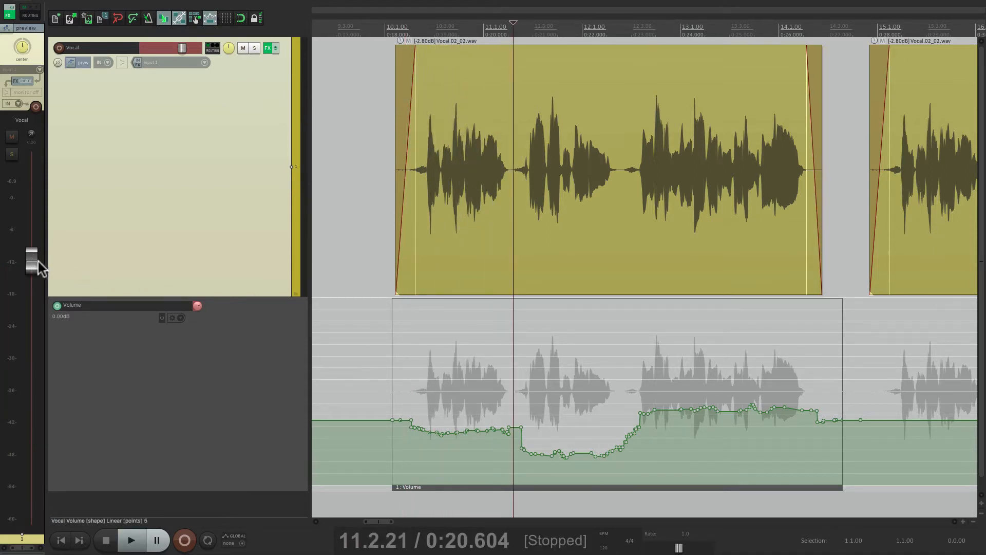
drag(38, 261, 35, 245)
key(space)
key(space)
key(space)
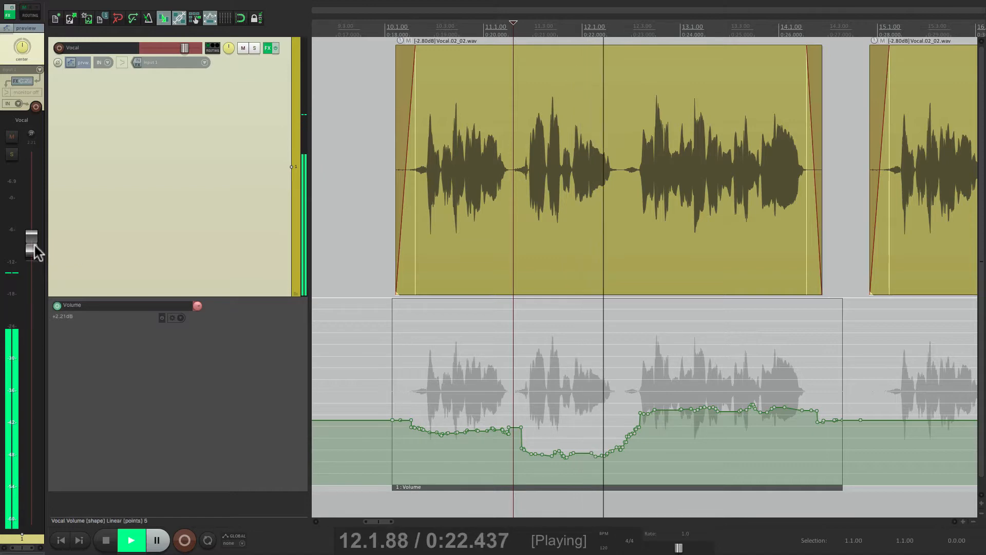
key(space)
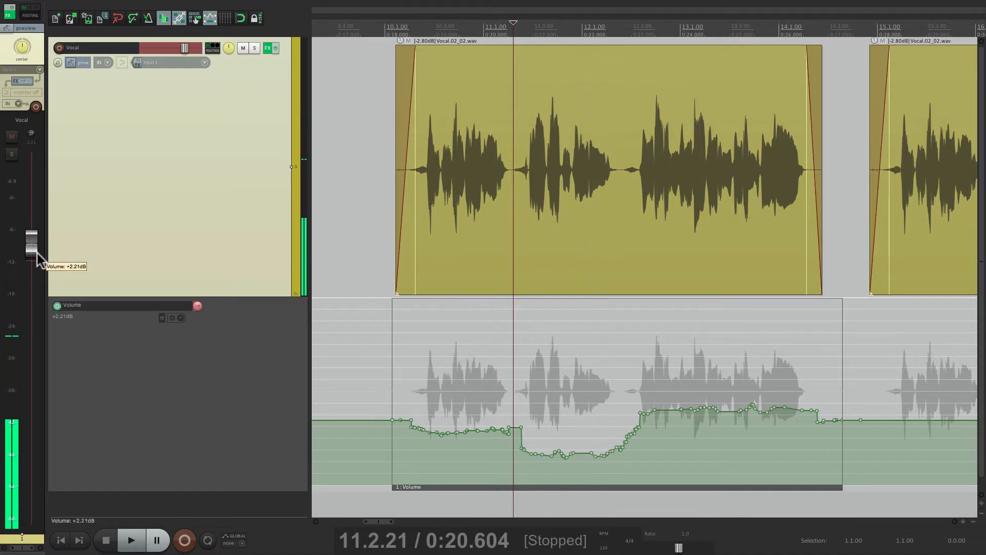
- Put the Vocal track in Write mode and write the previewed fader level over the second phrase as an overlapping automation item
click(70, 62)
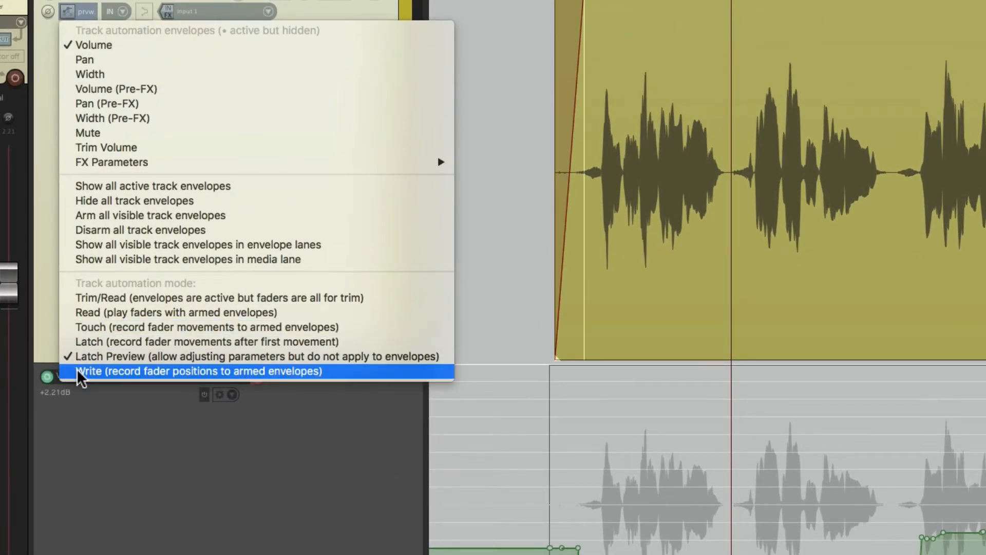
click(77, 370)
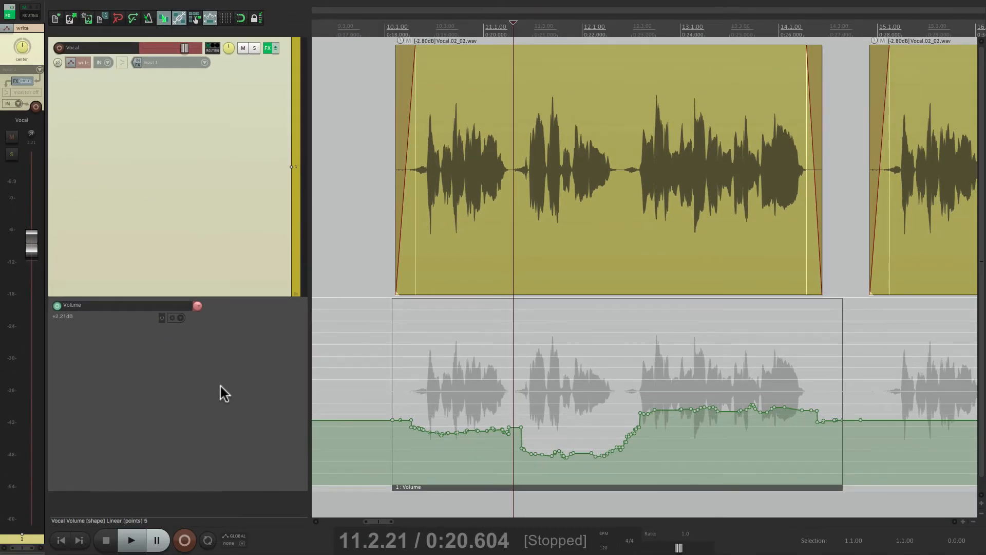
key(space)
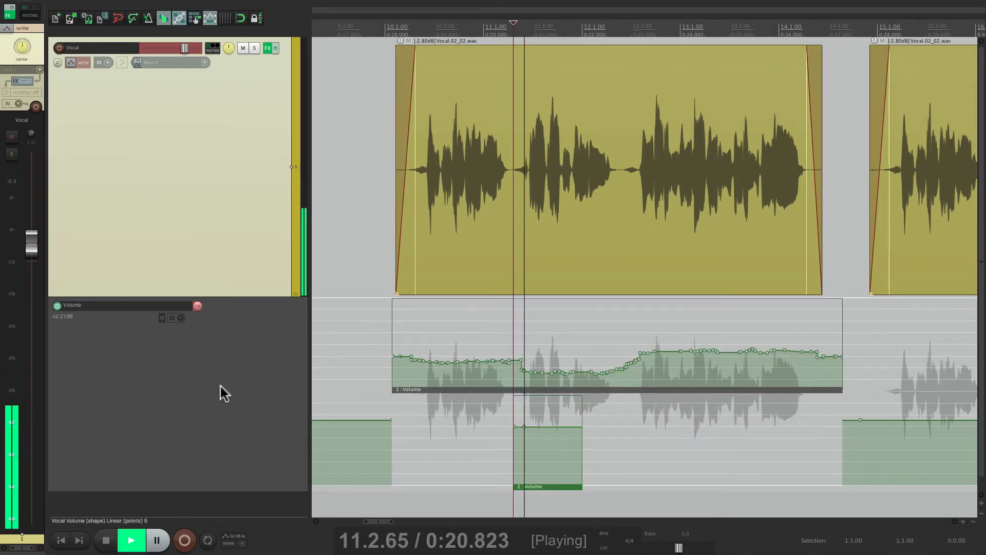
key(space)
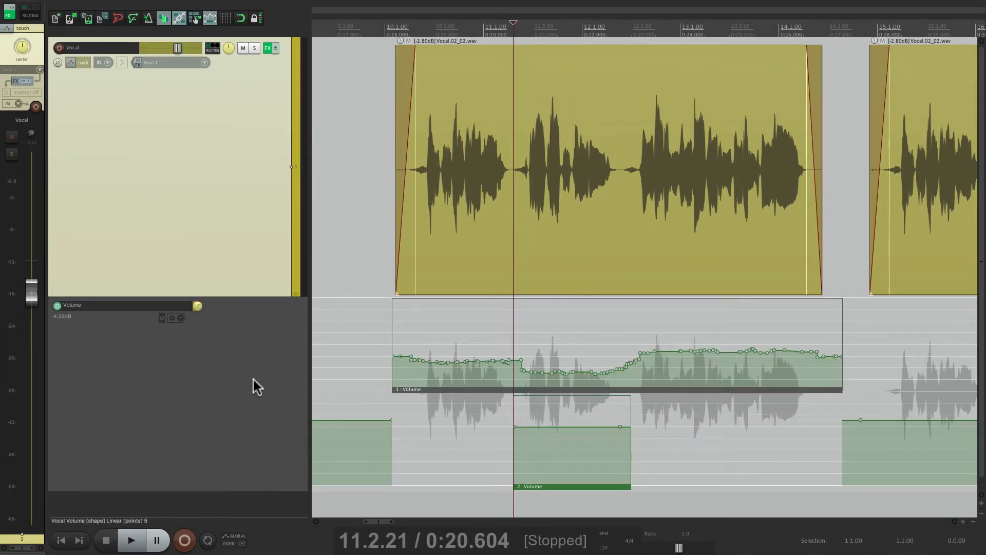
- Audition the first two phrases from just before the clip to hear the layered automation
click(382, 369)
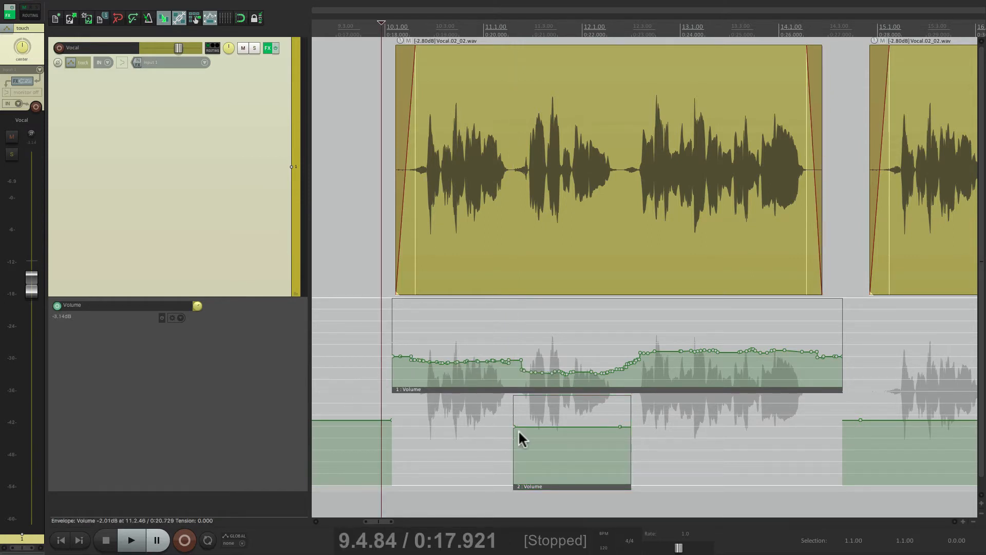
key(space)
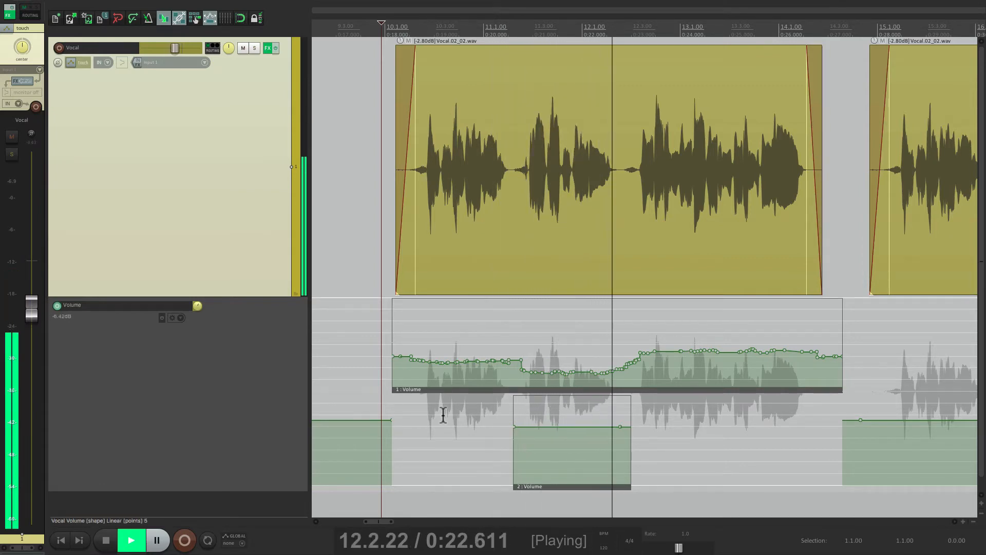
key(space)
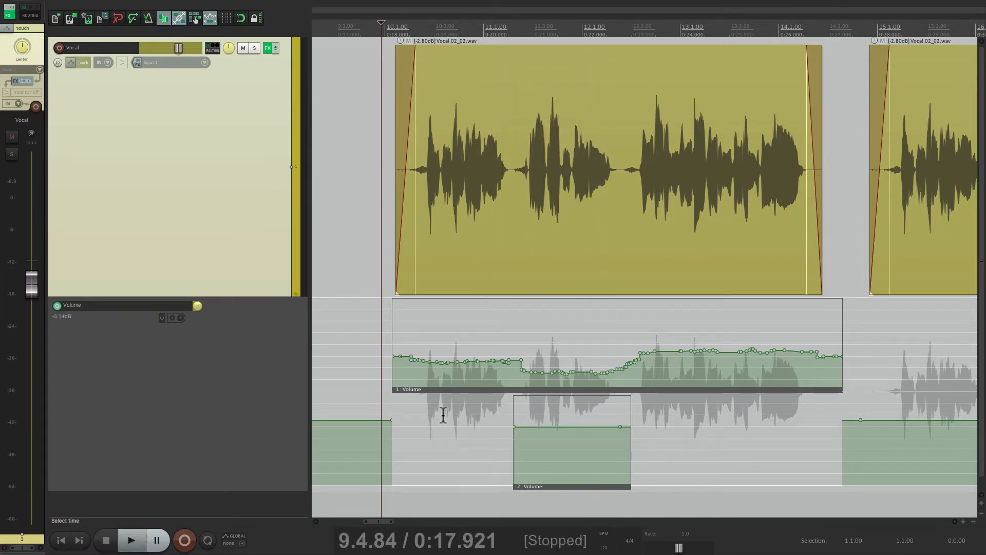
- Put the Vocal track in Latch Preview mode and audition the start of the third phrase
click(634, 380)
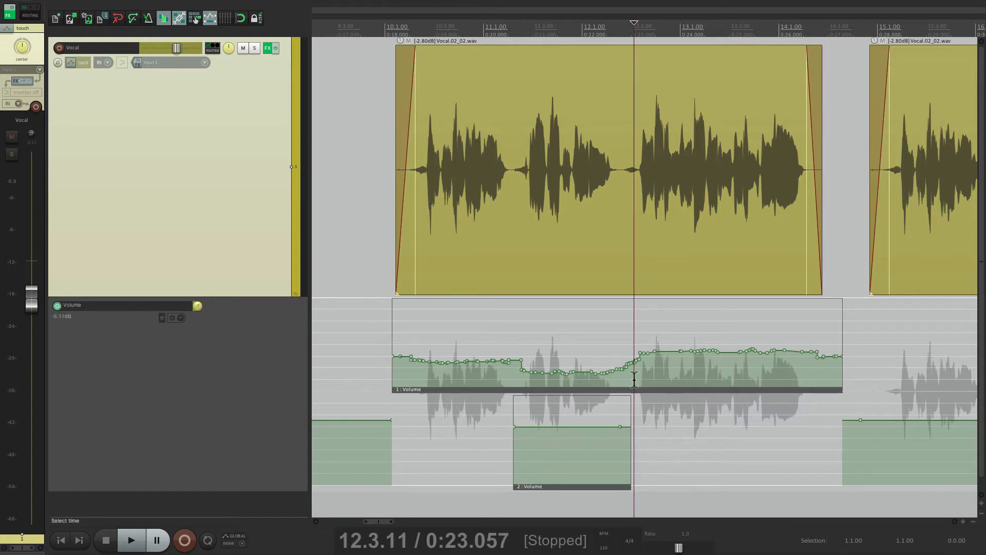
click(71, 62)
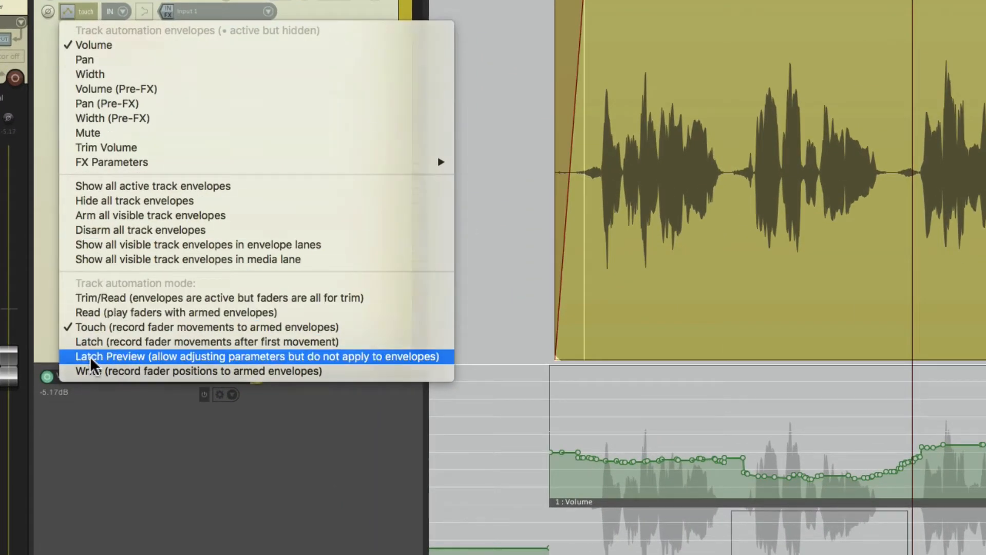
click(90, 357)
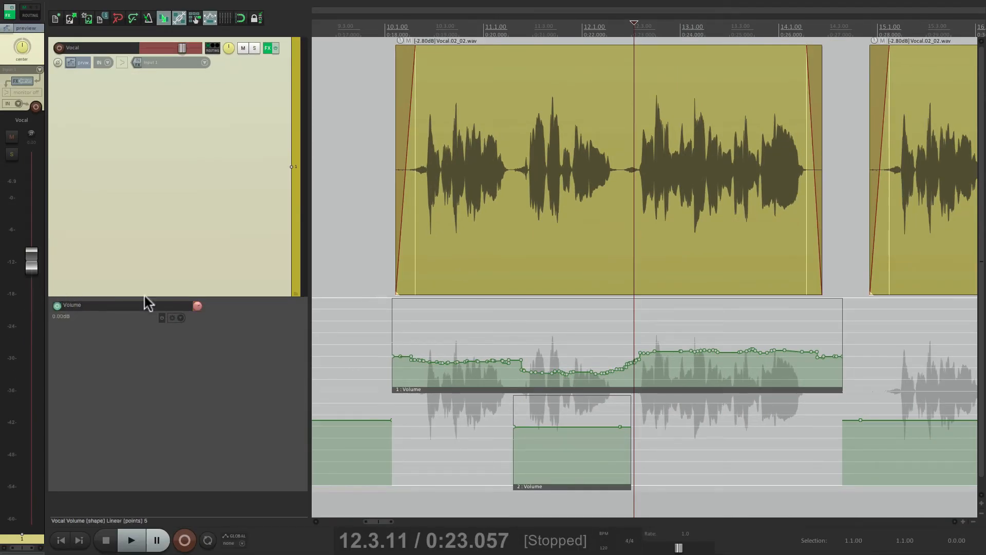
key(space)
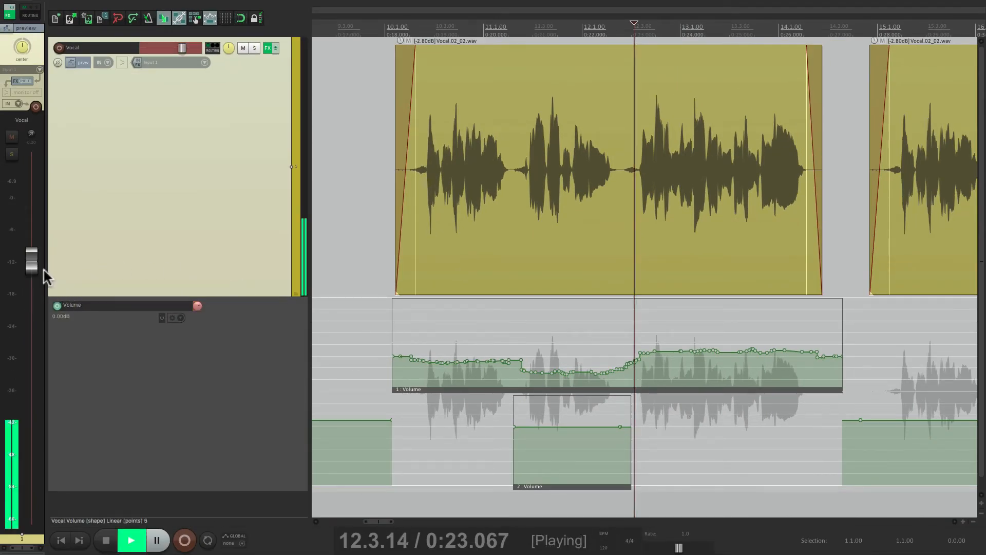
key(space)
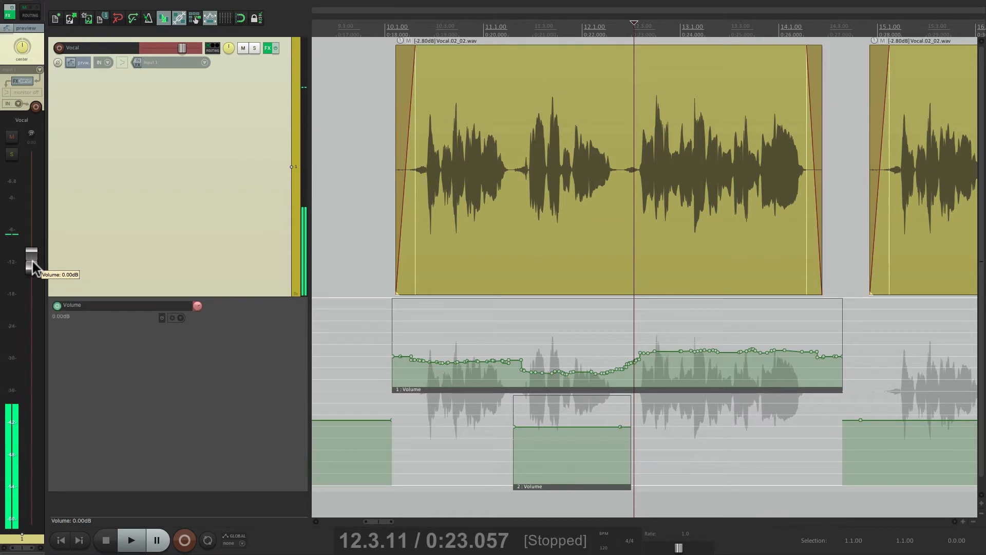
- Lower the Vocal fader to -2.51 dB while auditioning the third phrase
key(space)
drag(32, 265, 30, 282)
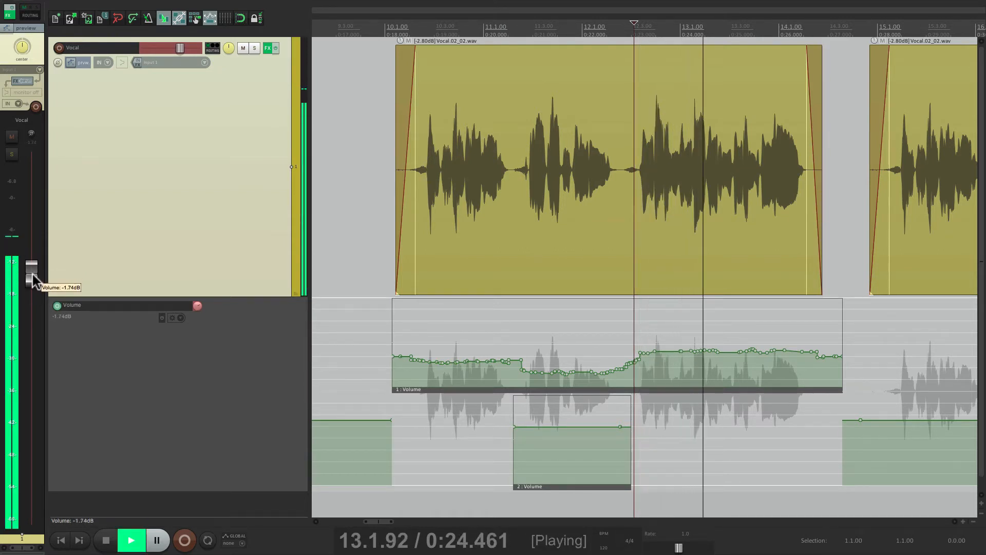
key(space)
key(space)
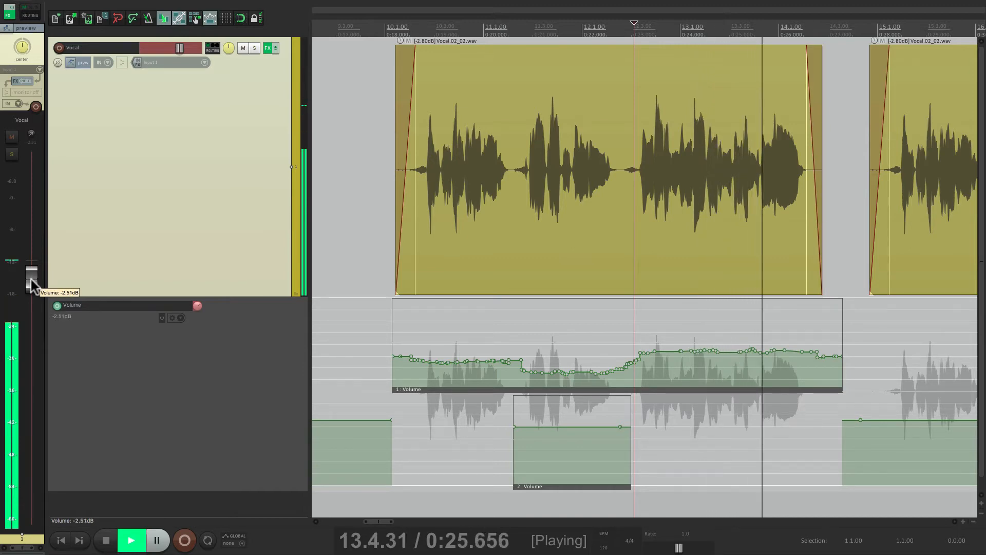
key(space)
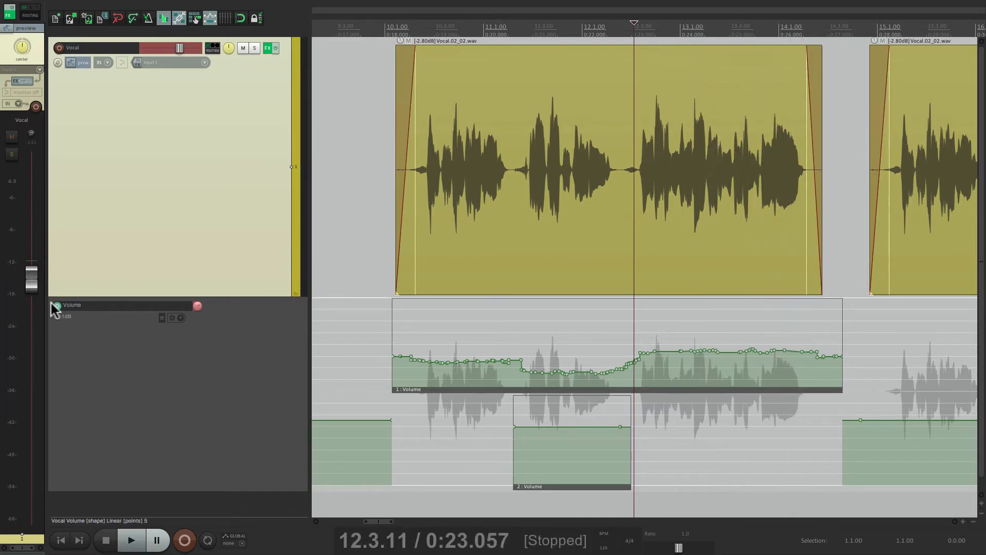
- Put the Vocal track in Write mode, write the previewed level over the third phrase, and deselect the written automation item
click(67, 61)
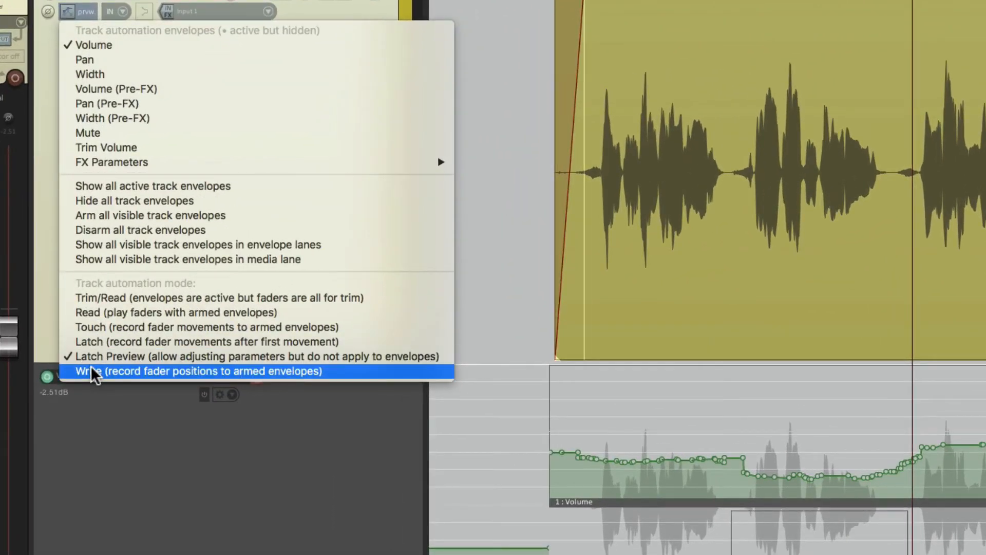
click(91, 365)
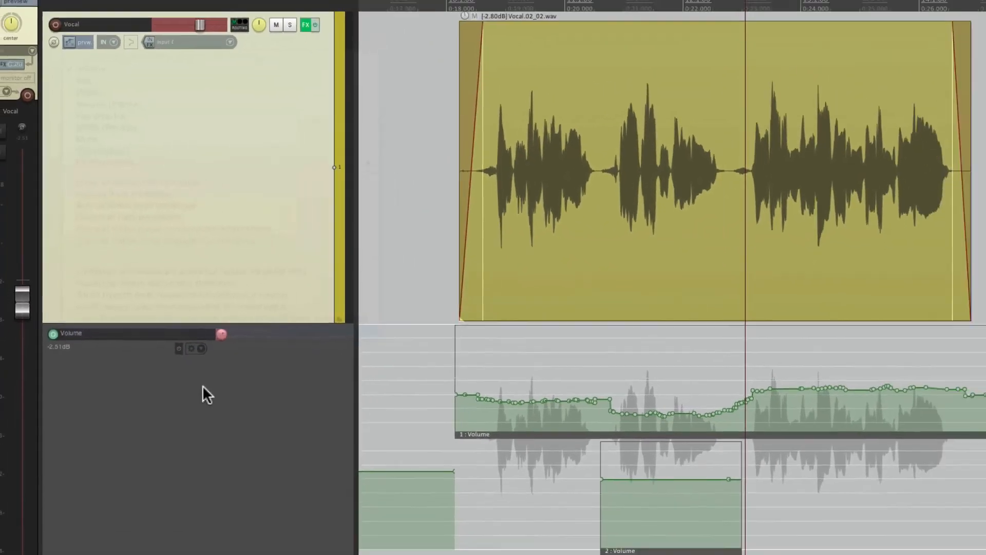
key(space)
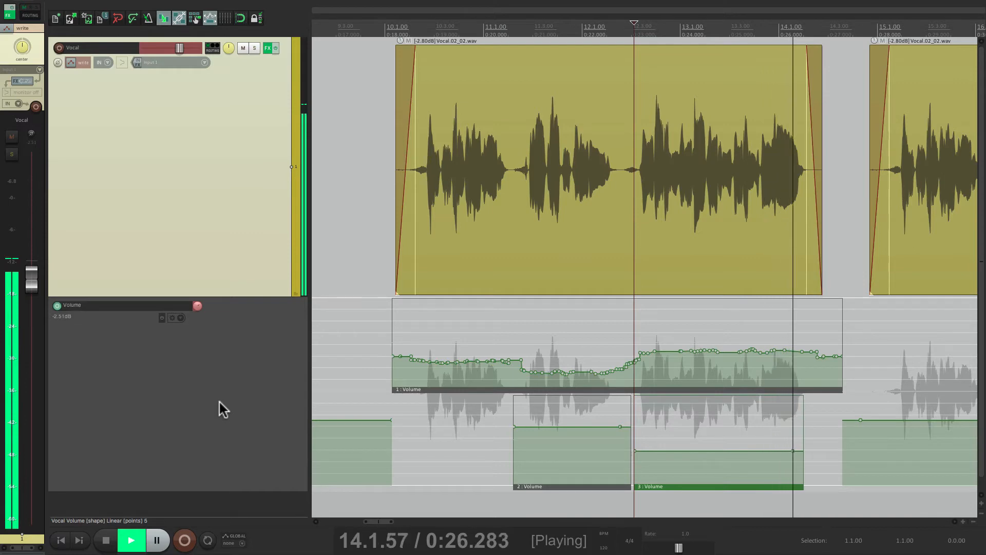
key(space)
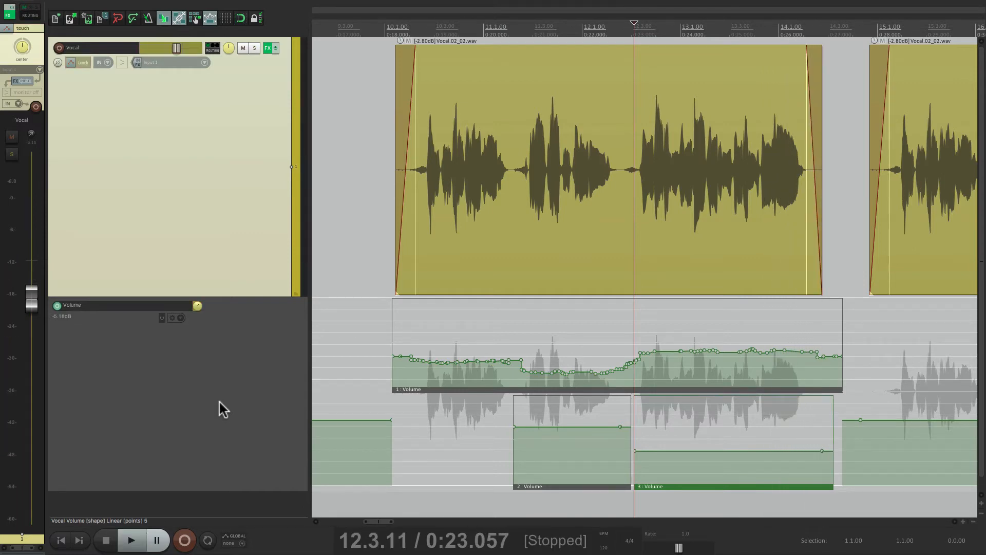
mouse_move(769, 392)
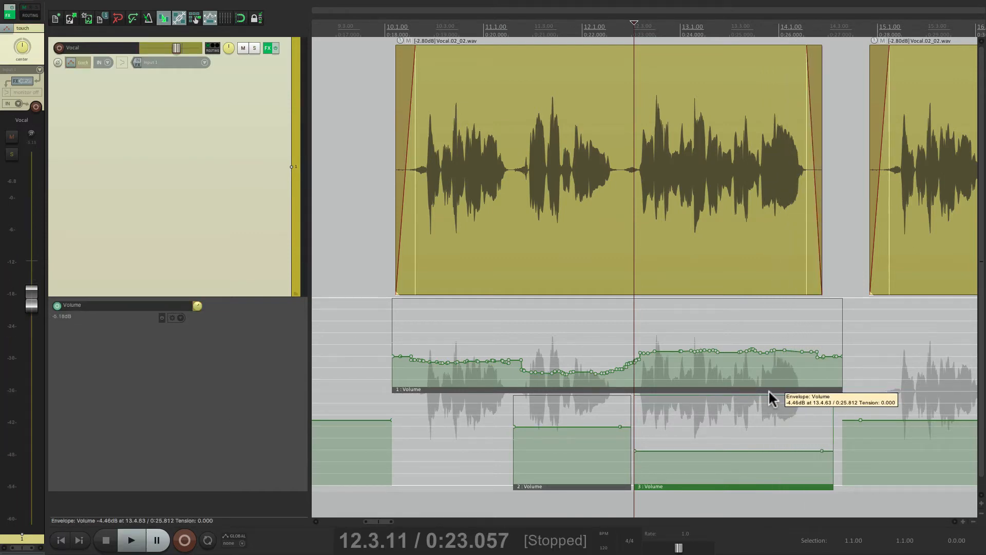
super+click(689, 487)
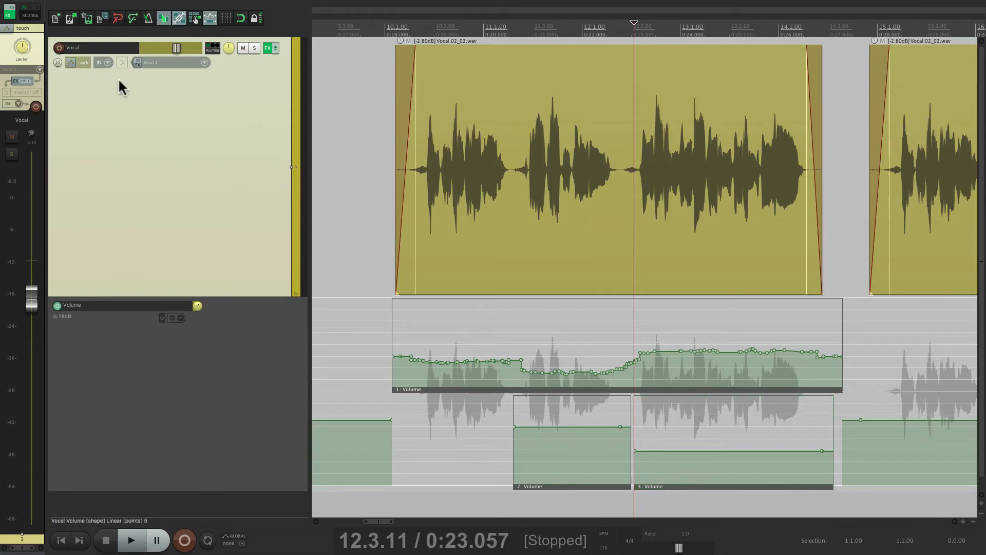
- Return the Vocal track to Latch Preview mode, reset its fader to 0 dB, and audition from the middle of the third phrase
click(72, 61)
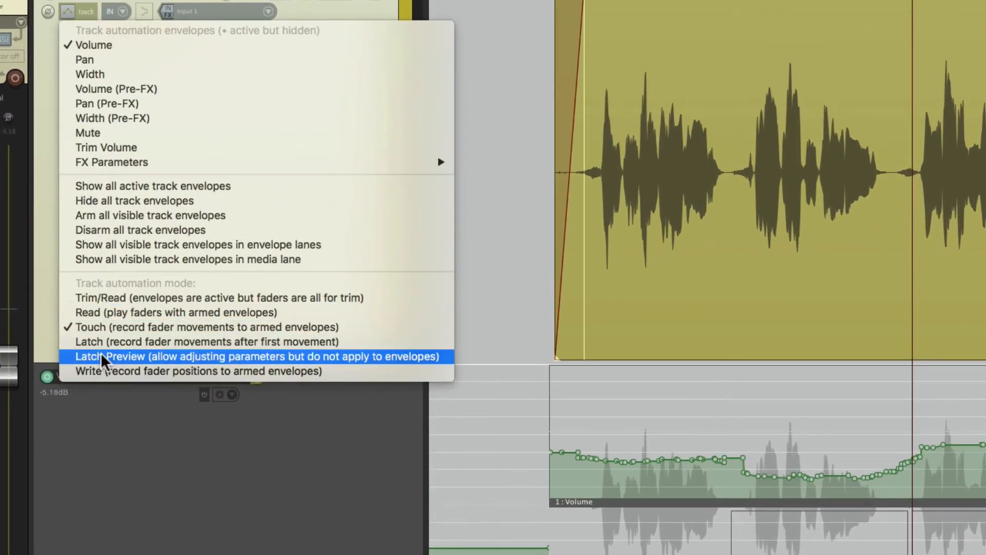
click(102, 356)
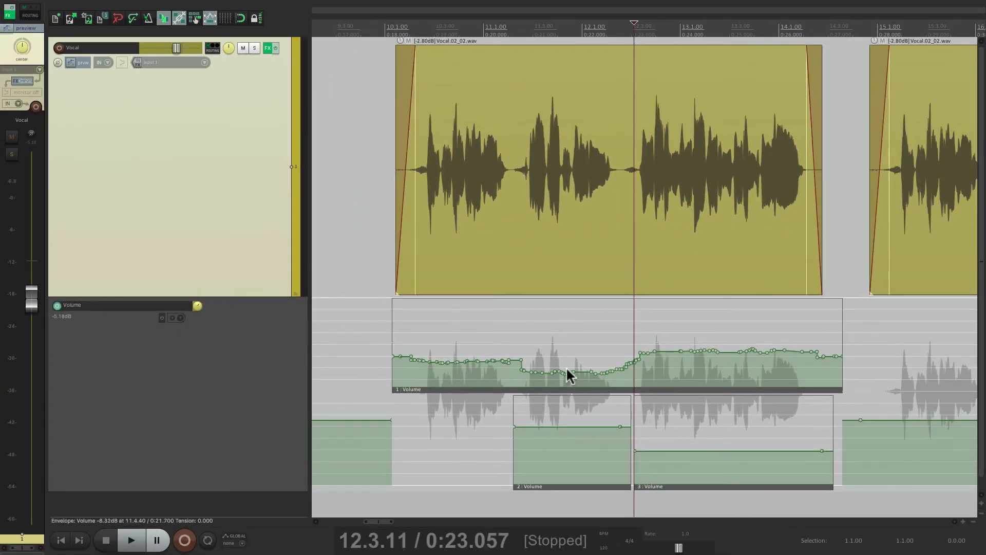
scroll(539, 344, right, 5)
click(517, 325)
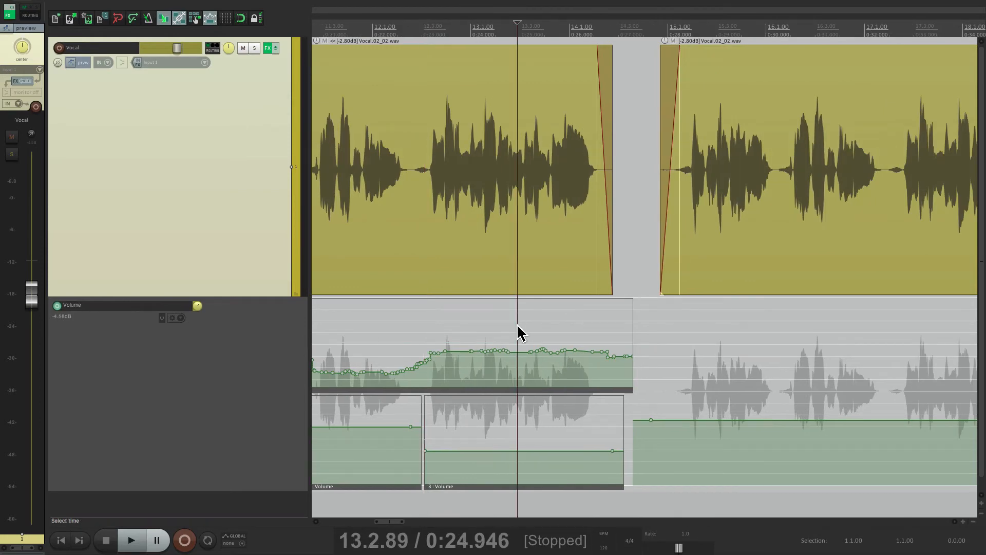
double_click(32, 294)
key(space)
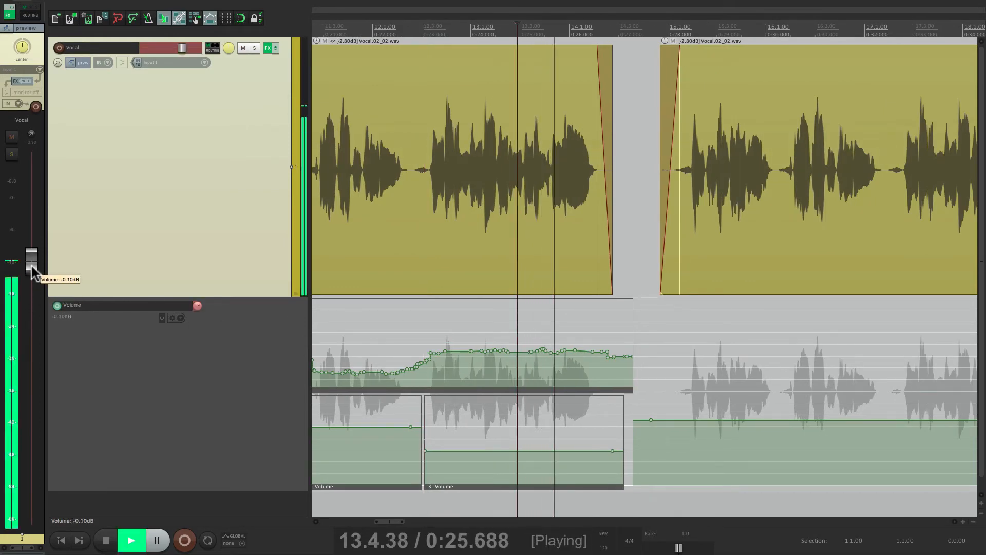
key(space)
- Lower the Vocal fader to -1.51 dB while auditioning the end of the third phrase
drag(32, 266, 33, 272)
key(space)
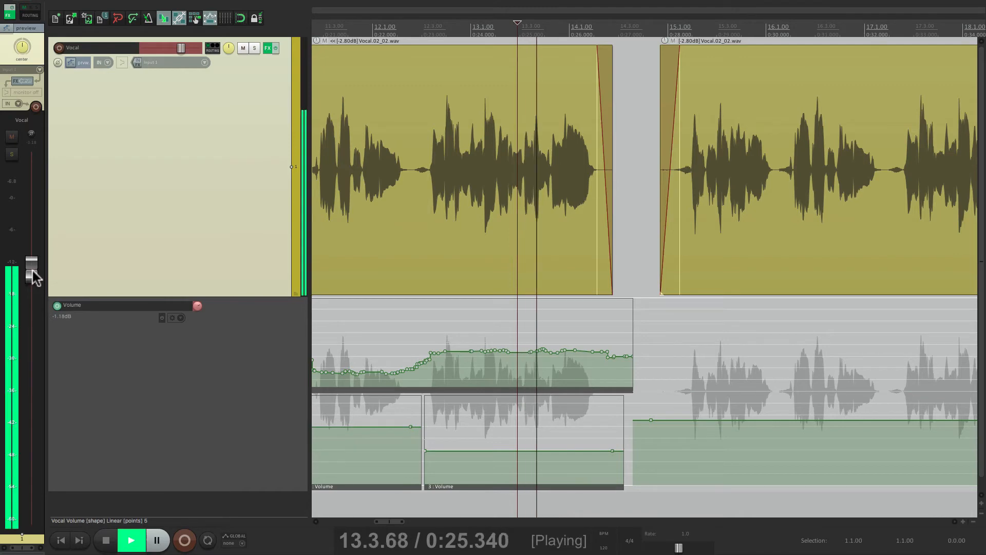
key(space)
key(space)
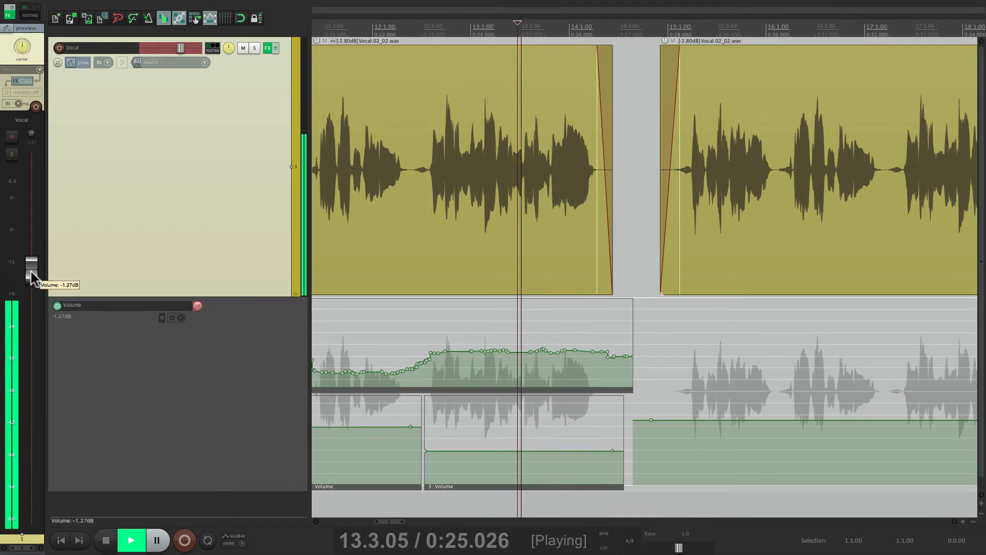
drag(30, 272, 32, 275)
key(space)
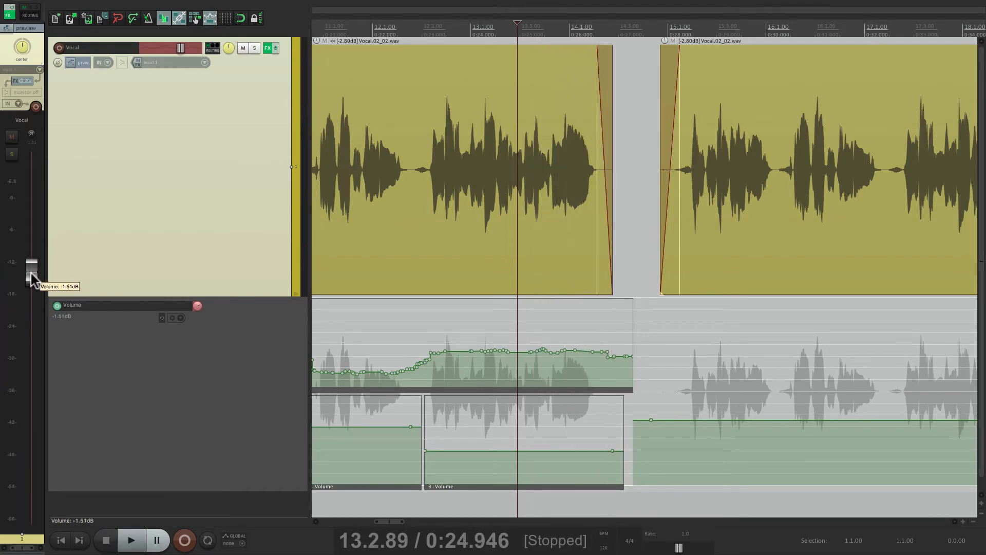
- Put the Vocal track in Write mode and write the previewed level from the clip's last word onward as another overlapping automation item
click(547, 365)
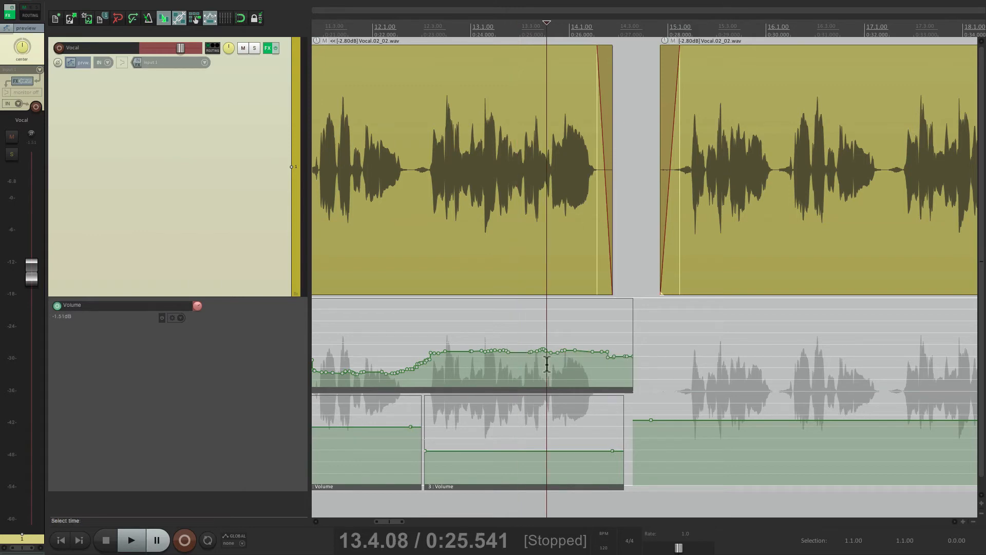
right_click(69, 63)
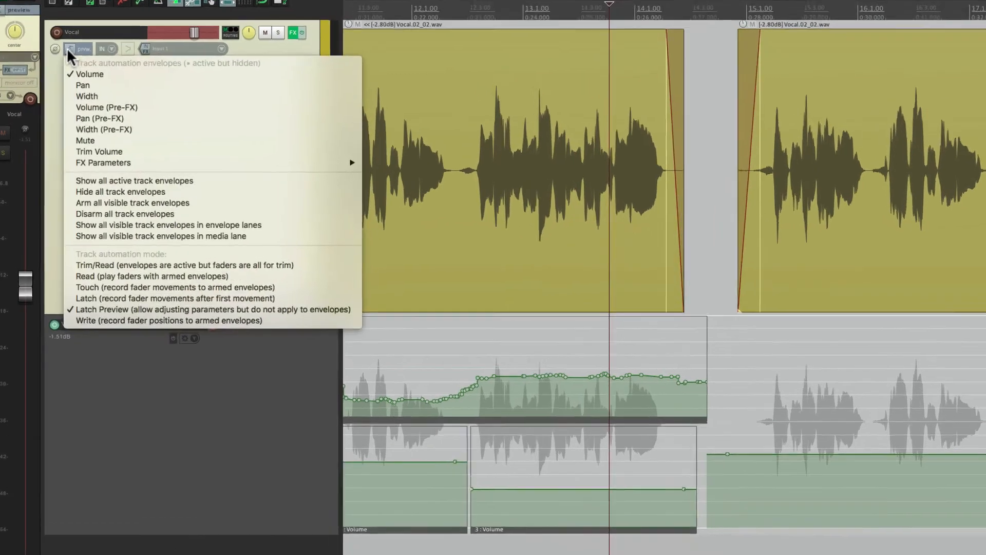
click(165, 365)
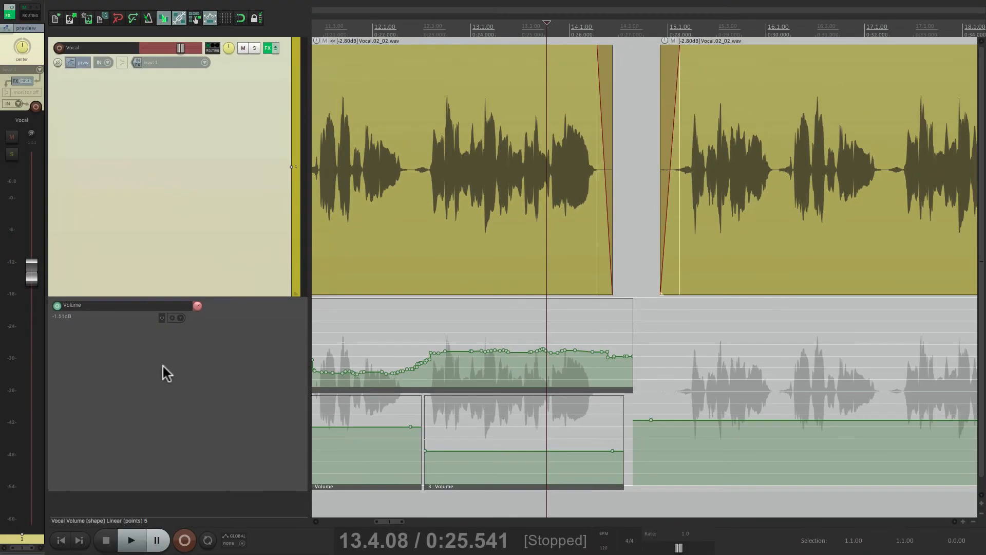
key(space)
key(space)
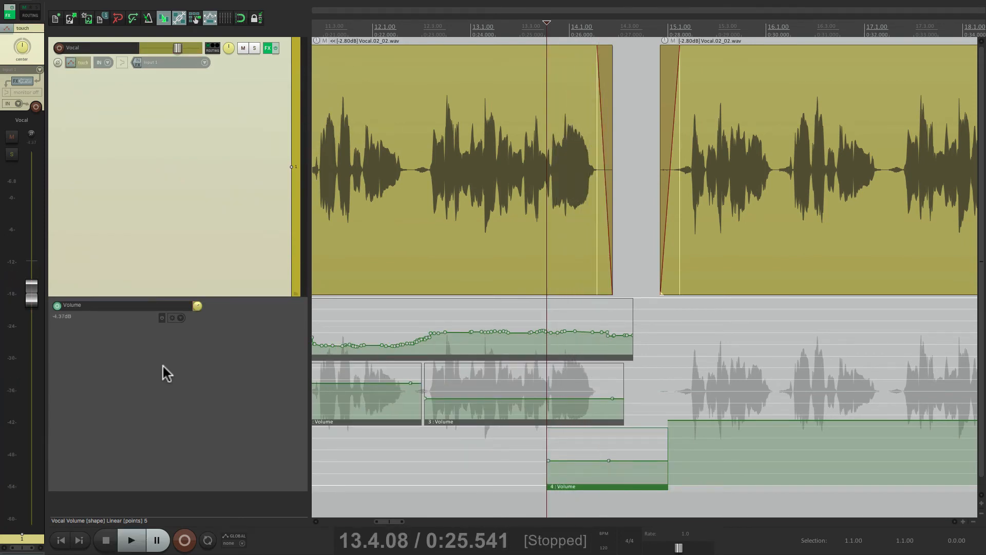
- Audition the whole vocal clip with its overlapping volume automation items from just before the clip's start
scroll(455, 385, left, 5)
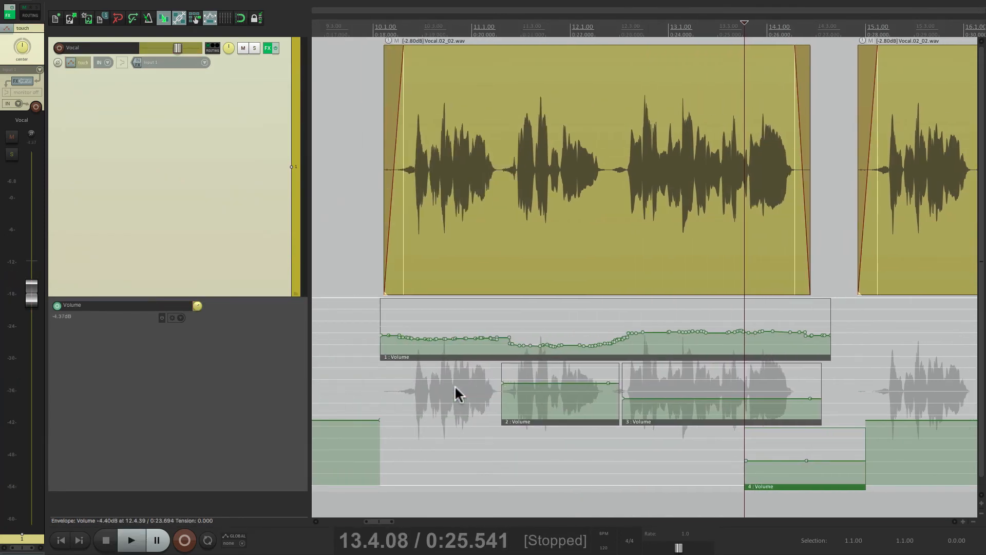
click(370, 389)
key(space)
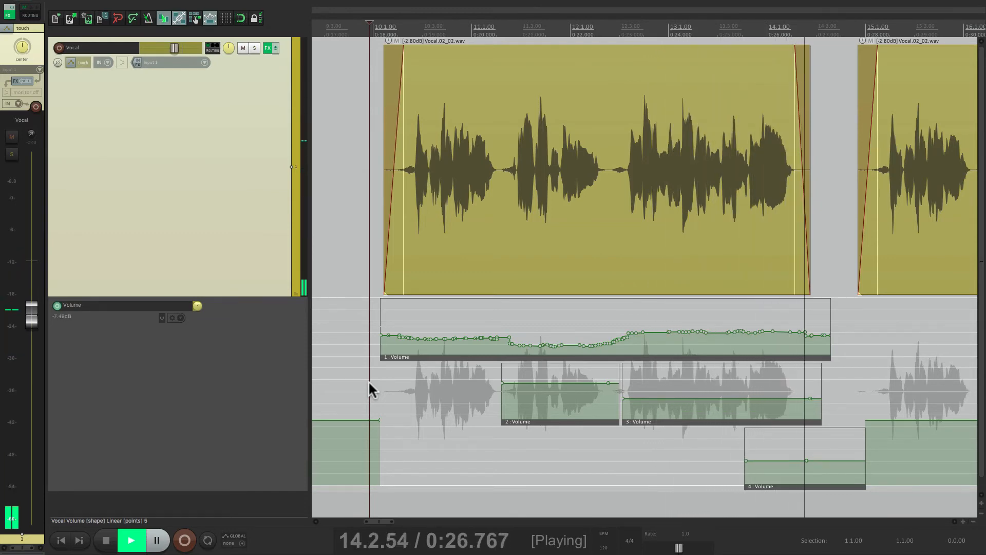
key(space)
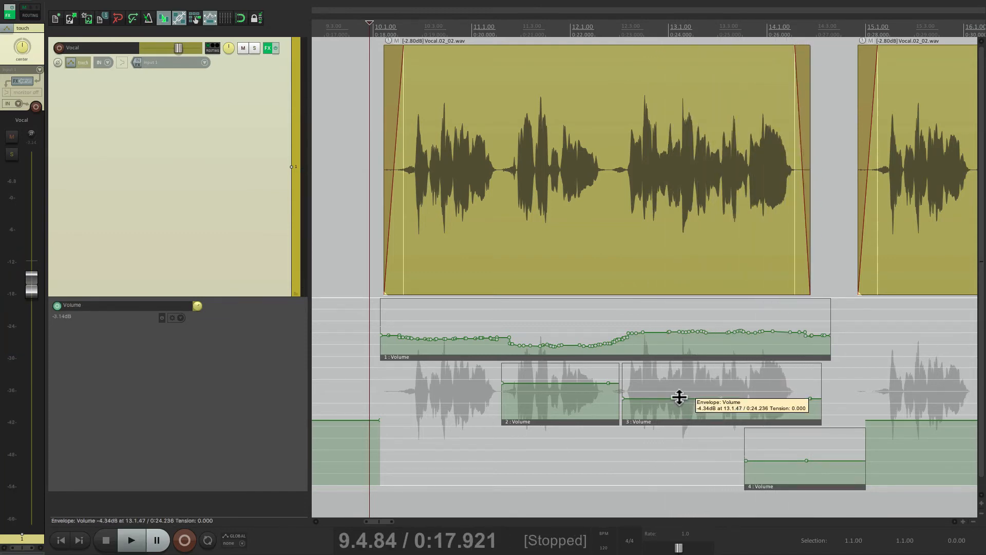
- Lower the flat volume level in the third automation item to about -5.9 dB and audition the clip again
drag(680, 397, 670, 405)
key(space)
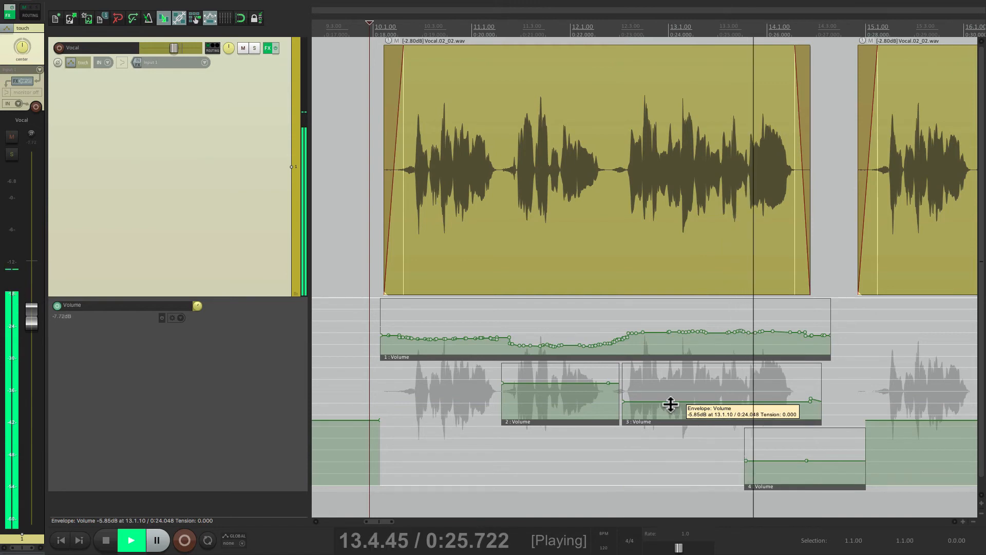
key(space)
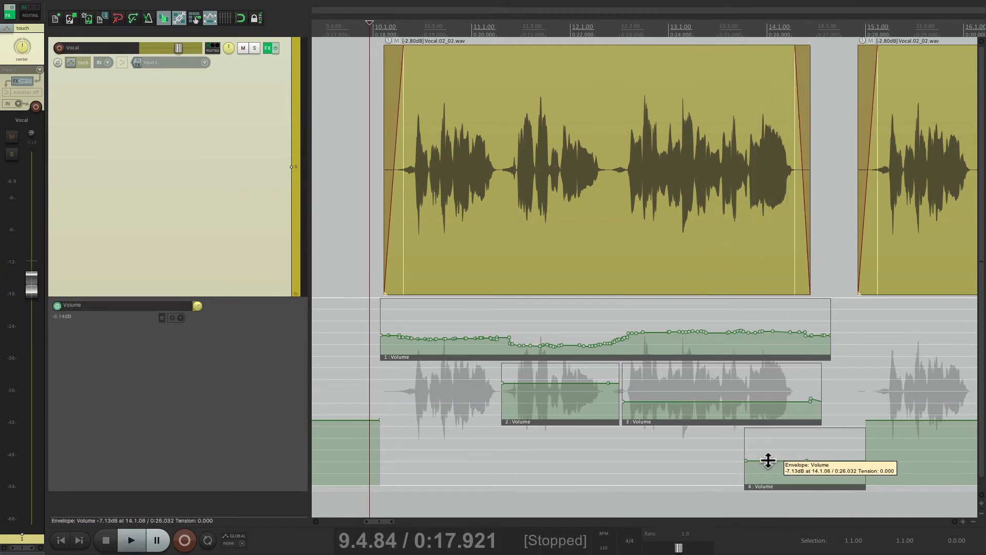
- Raise the opening envelope segment of the fourth automation item slightly and audition from the start of the third phrase
click(645, 458)
key(space)
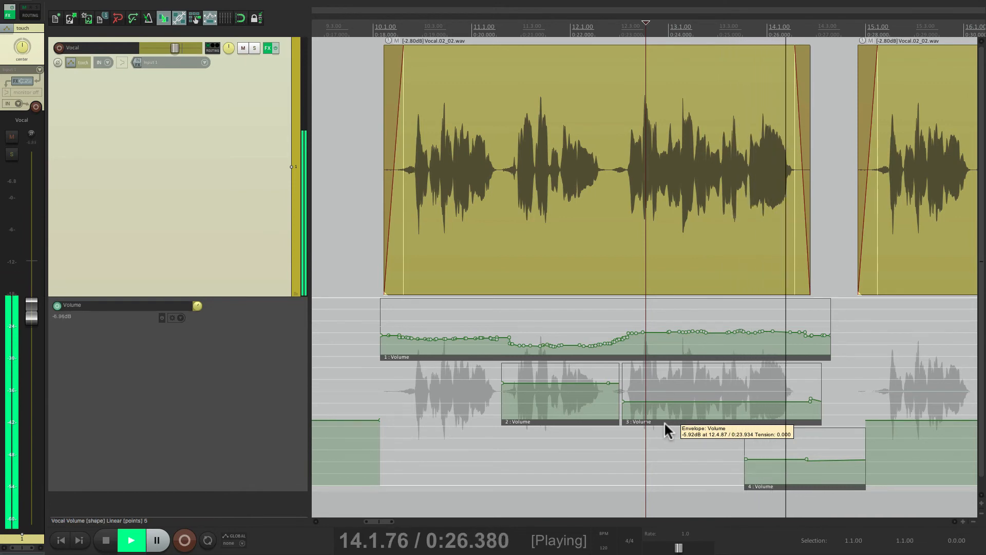
key(space)
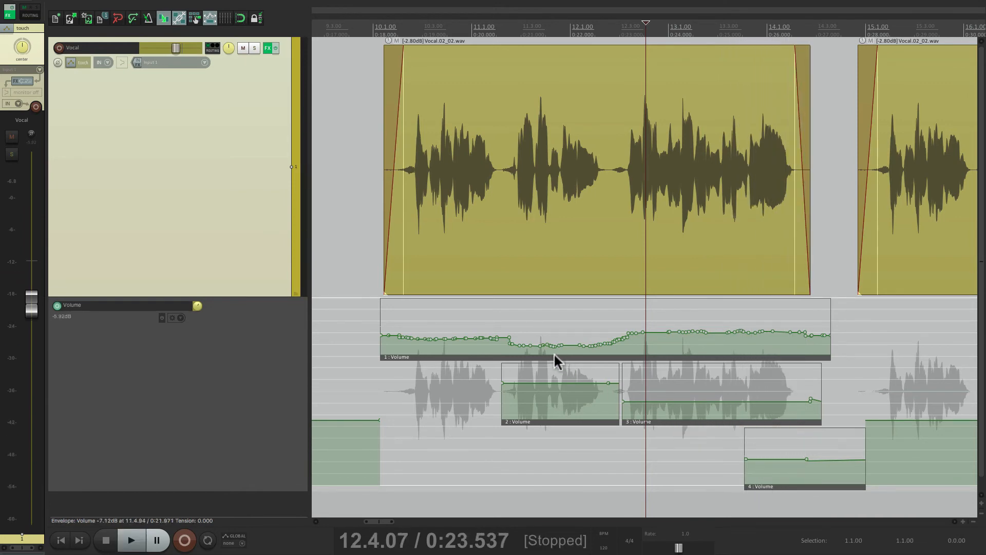
- Select all four overlapping Volume automation items and glue them into a single item
click(533, 354)
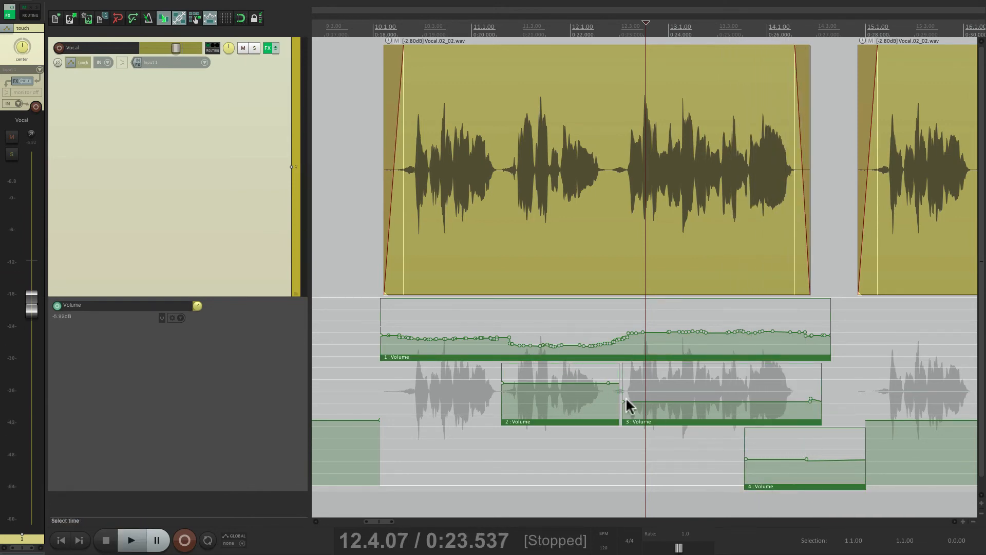
right_click(558, 356)
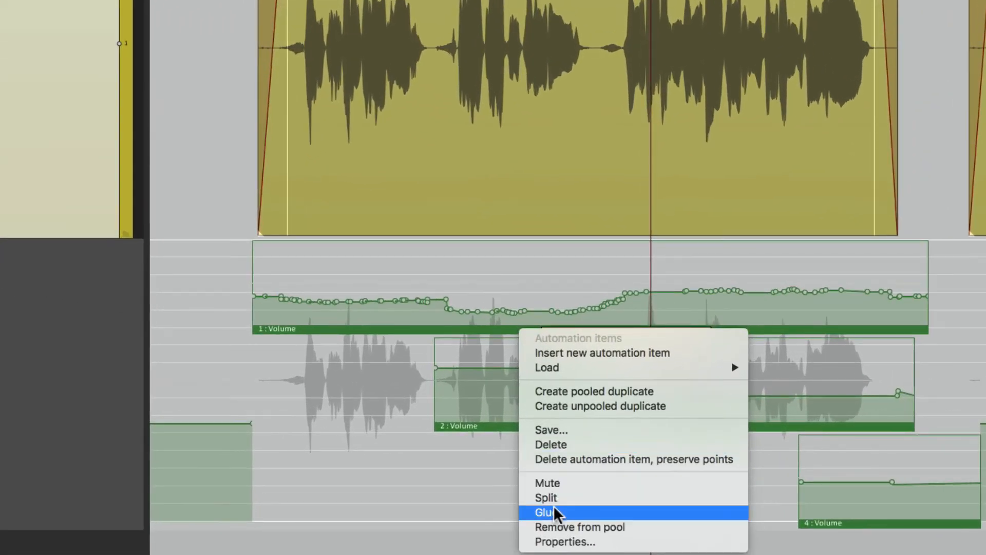
click(546, 512)
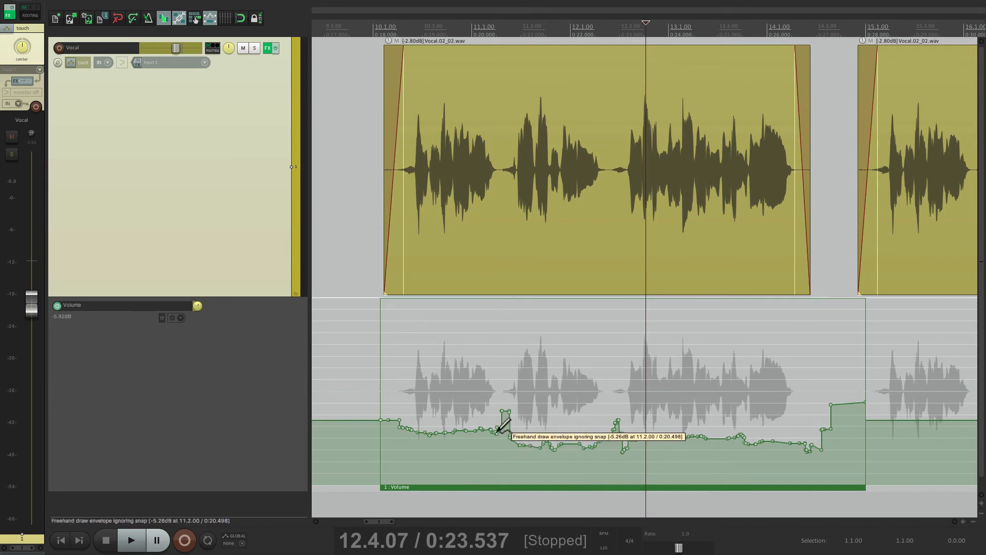
- Redraw the glued Volume envelope freehand to smooth out the spikes between the phrases and near the clip's end
drag(494, 432, 512, 440)
mouse_move(615, 443)
mouse_down()
mouse_move(601, 440)
mouse_move(631, 436)
mouse_up()
drag(805, 446, 809, 451)
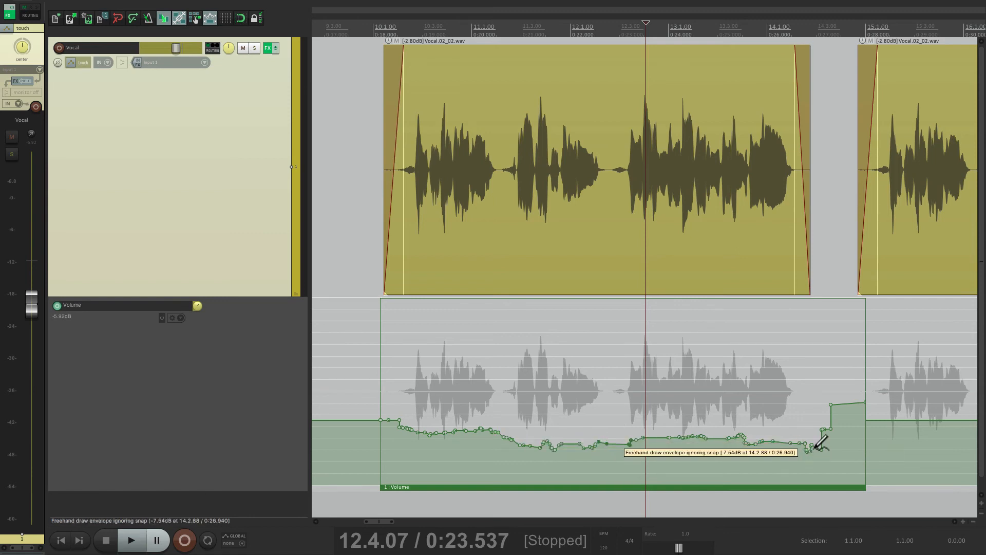
- Deselect the glued automation item and audition the smoothed volume automation from the start of the vocal clip
click(393, 358)
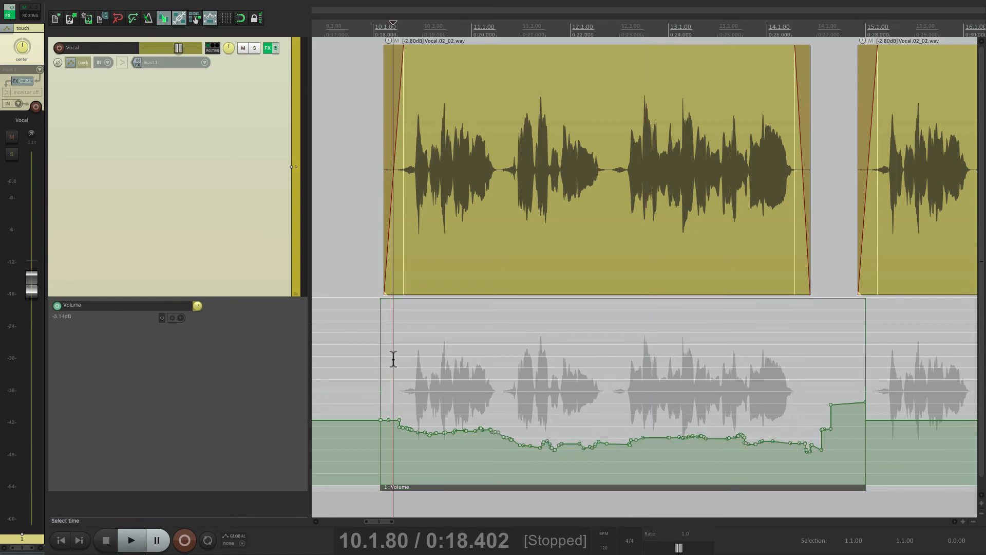
key(space)
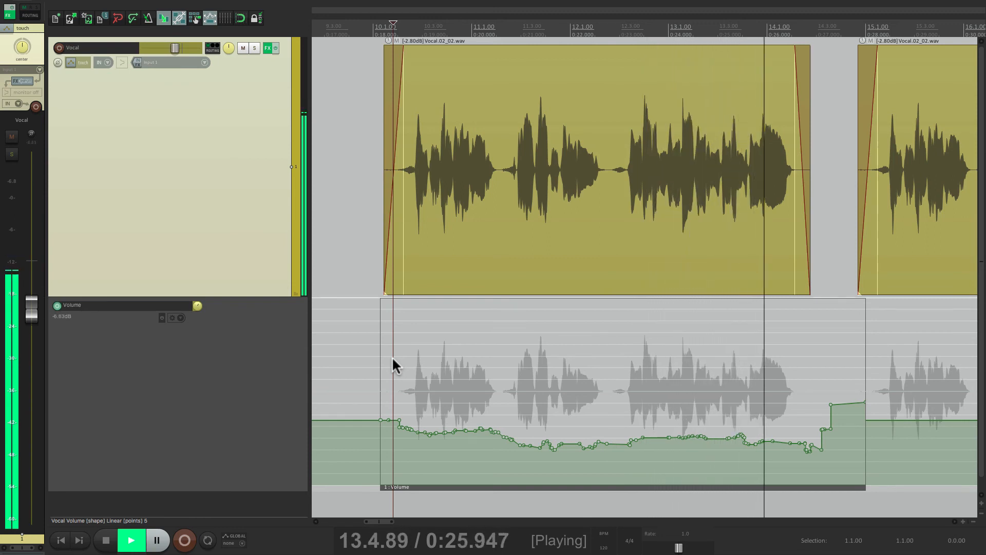
key(space)
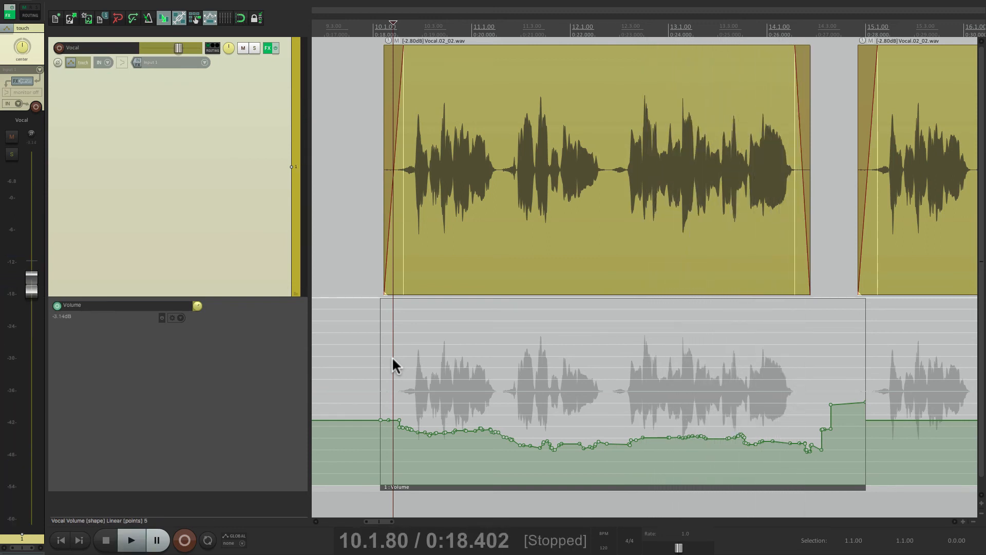